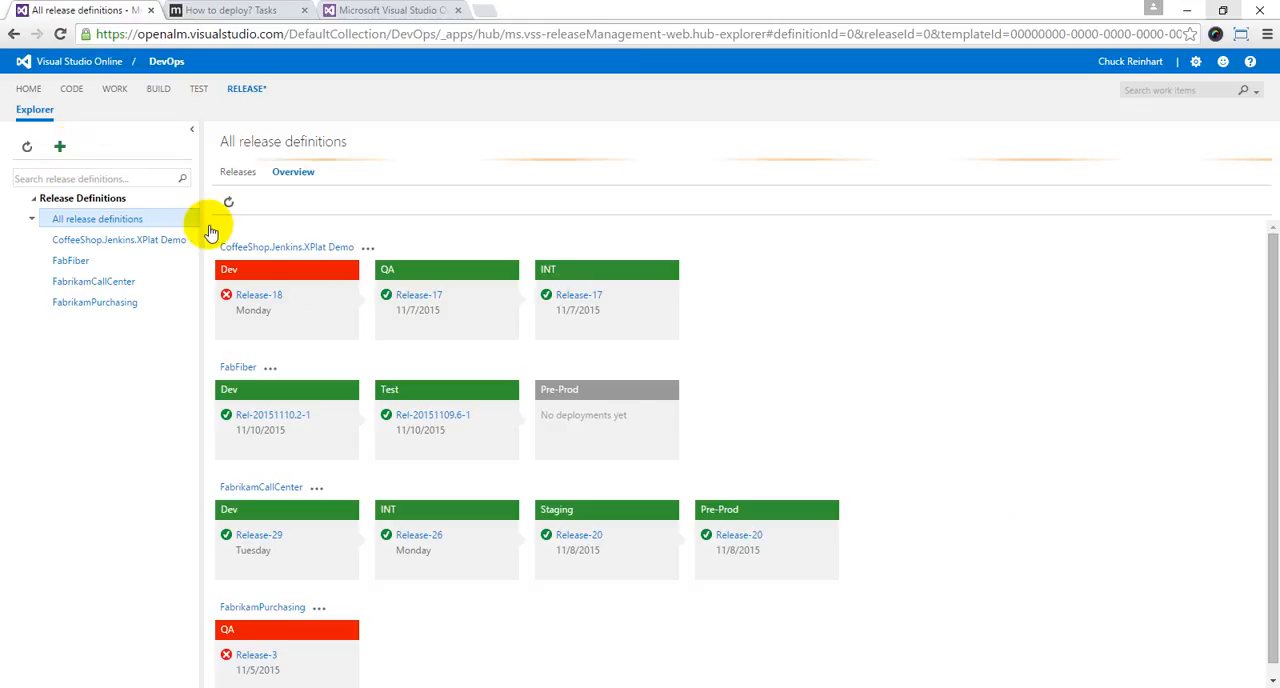
Step: Create a release definition from the Empty template, name it FabFiberCenter, and save it
left_click(522, 532)
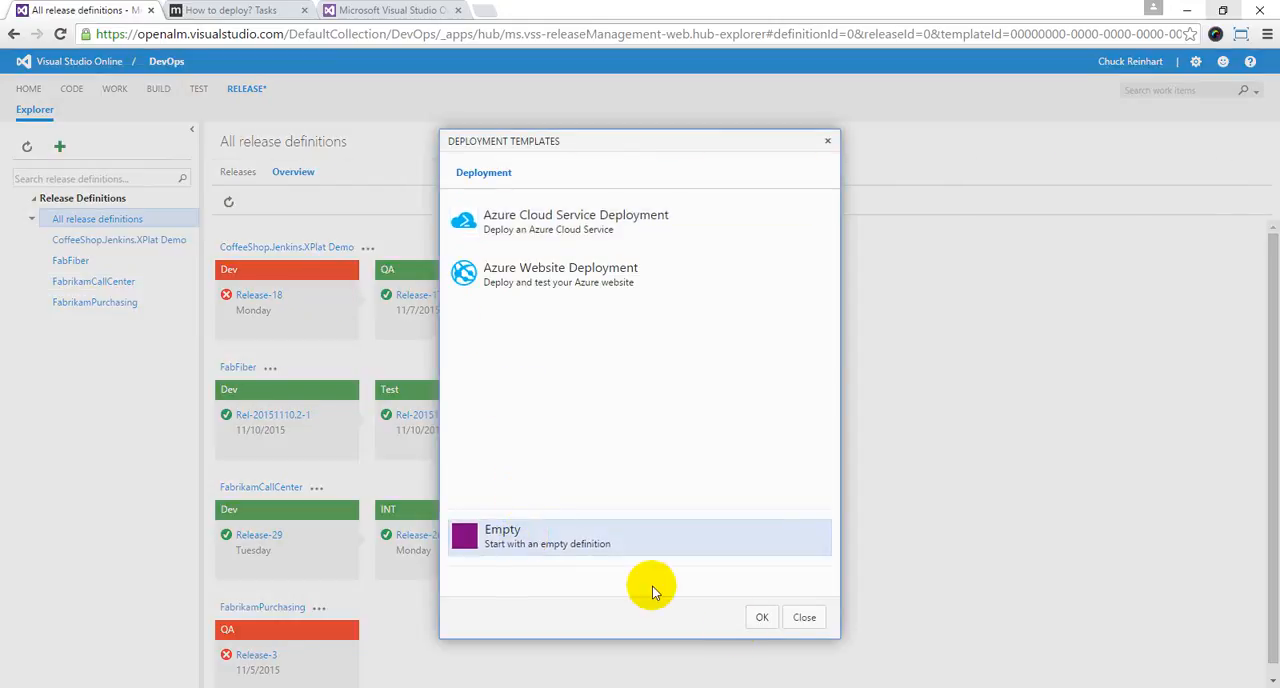
left_click(762, 617)
left_click(313, 247)
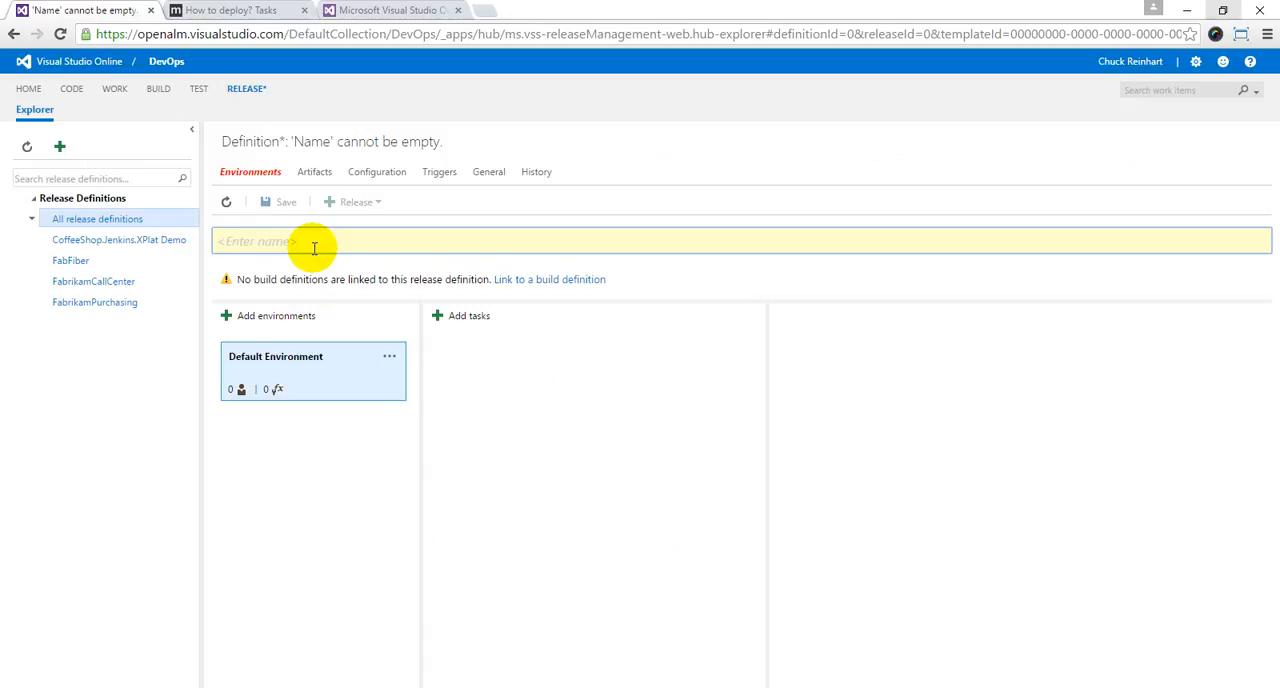
type("FabFiberCenter")
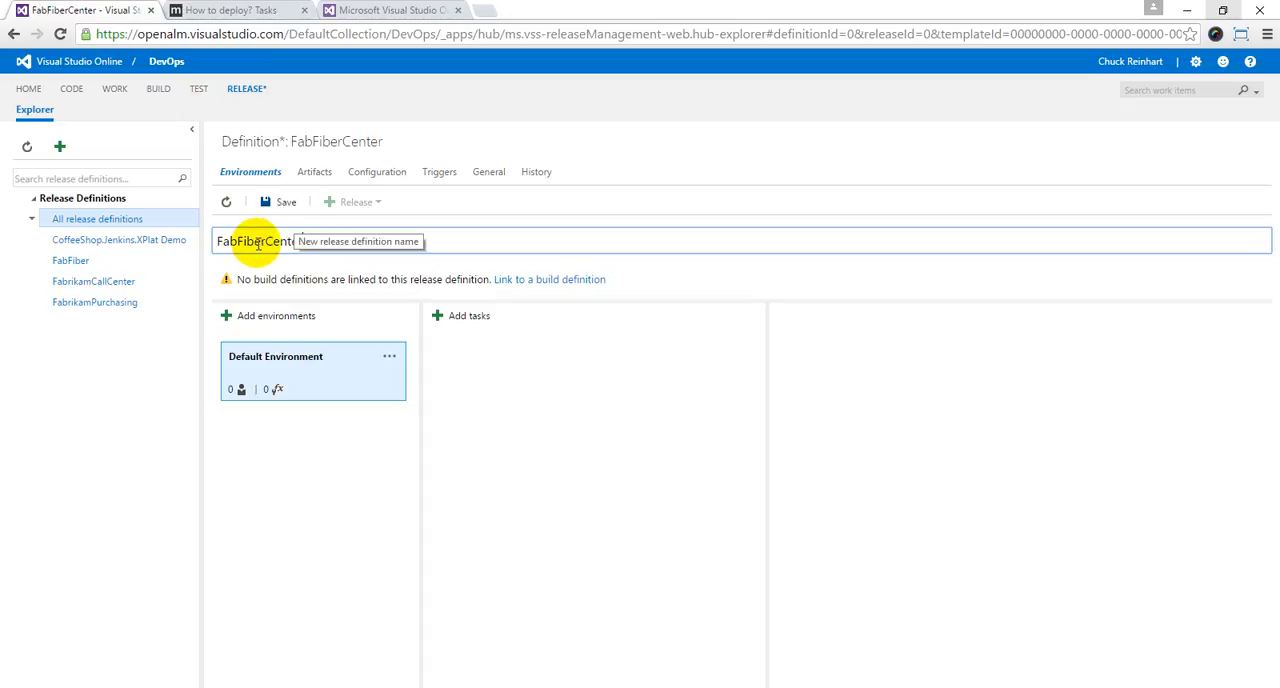
left_click(284, 203)
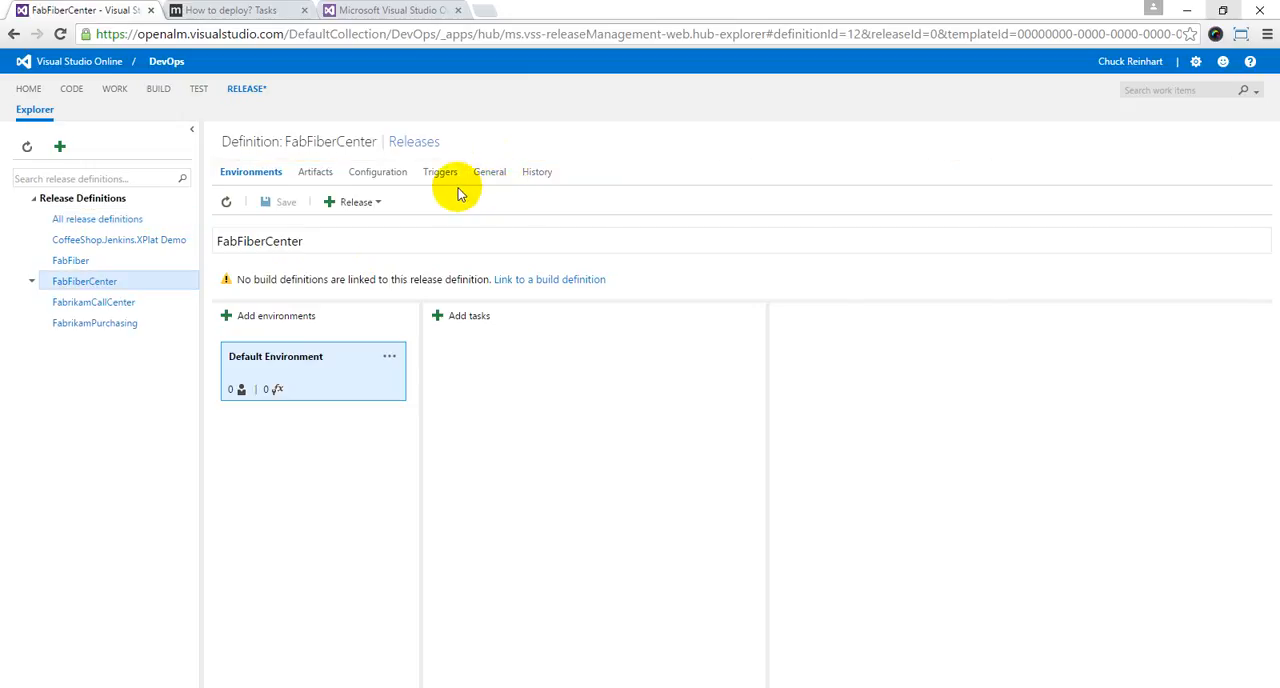
Step: Create a release of FabFiberCenter with Default Environment as the deployment target
left_click(371, 201)
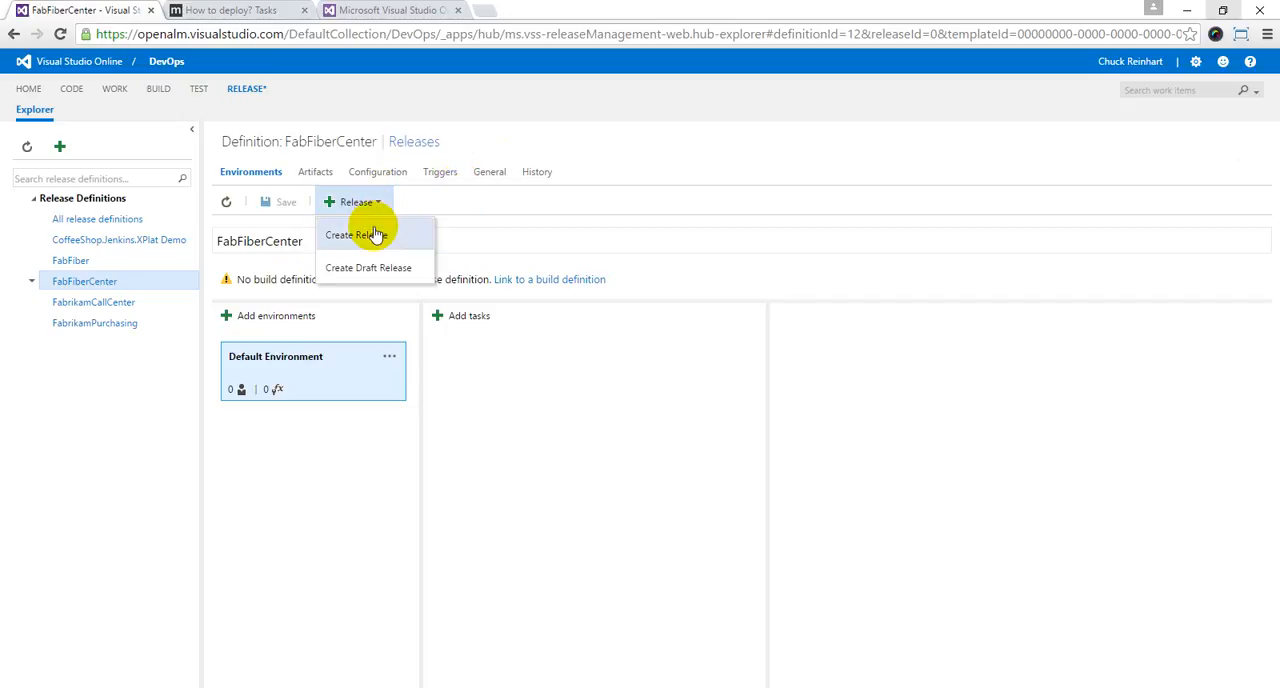
left_click(373, 232)
left_click(467, 345)
left_click(817, 551)
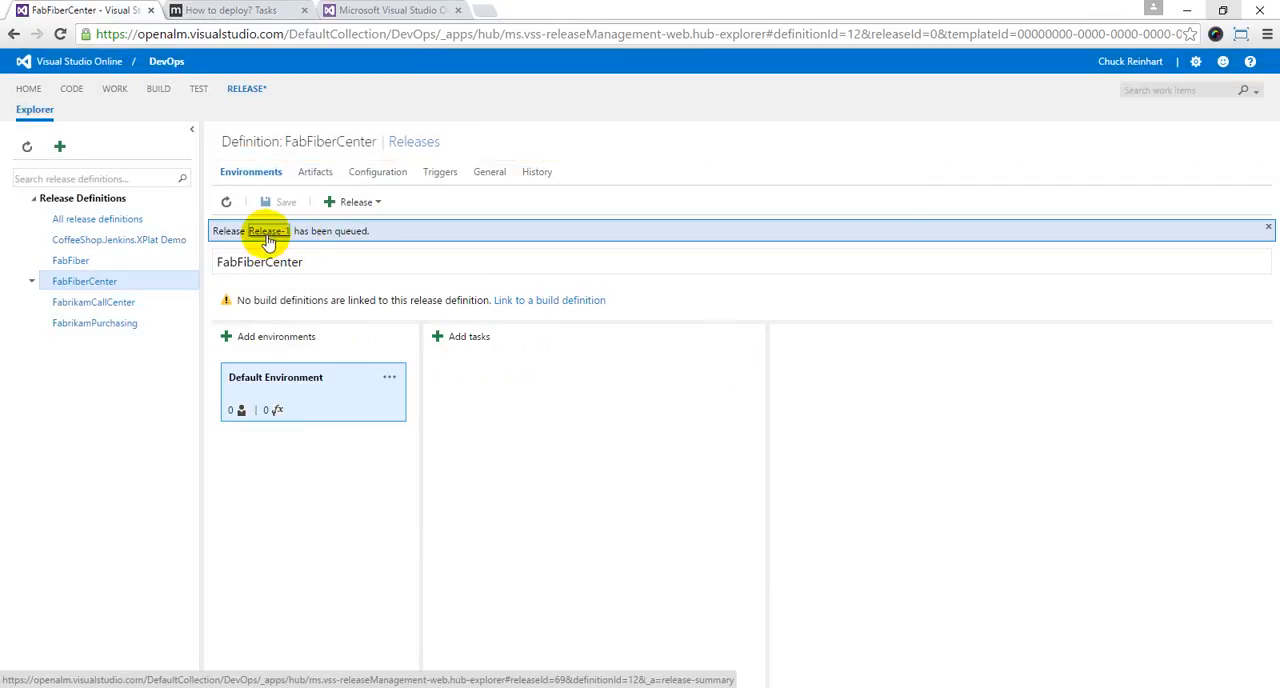
Step: Set the definition's release name format to Release-$(rev:rrr) and save the definition
left_click(490, 173)
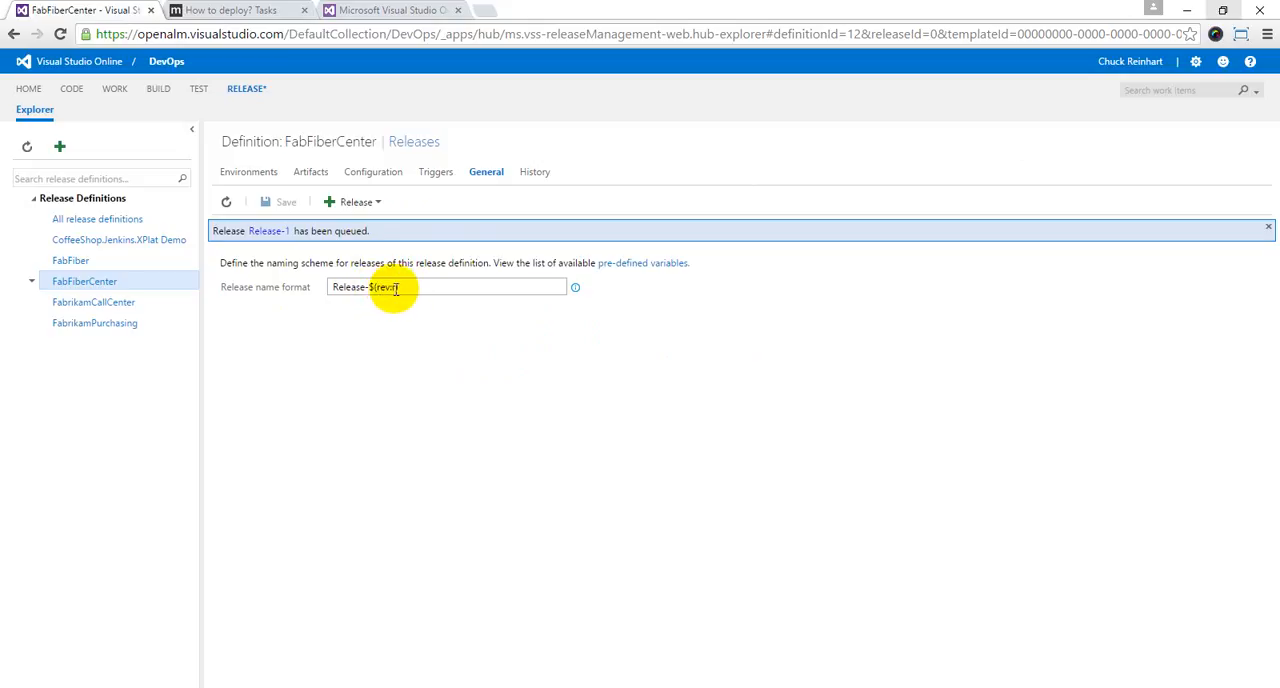
left_click_drag(333, 288, 381, 306)
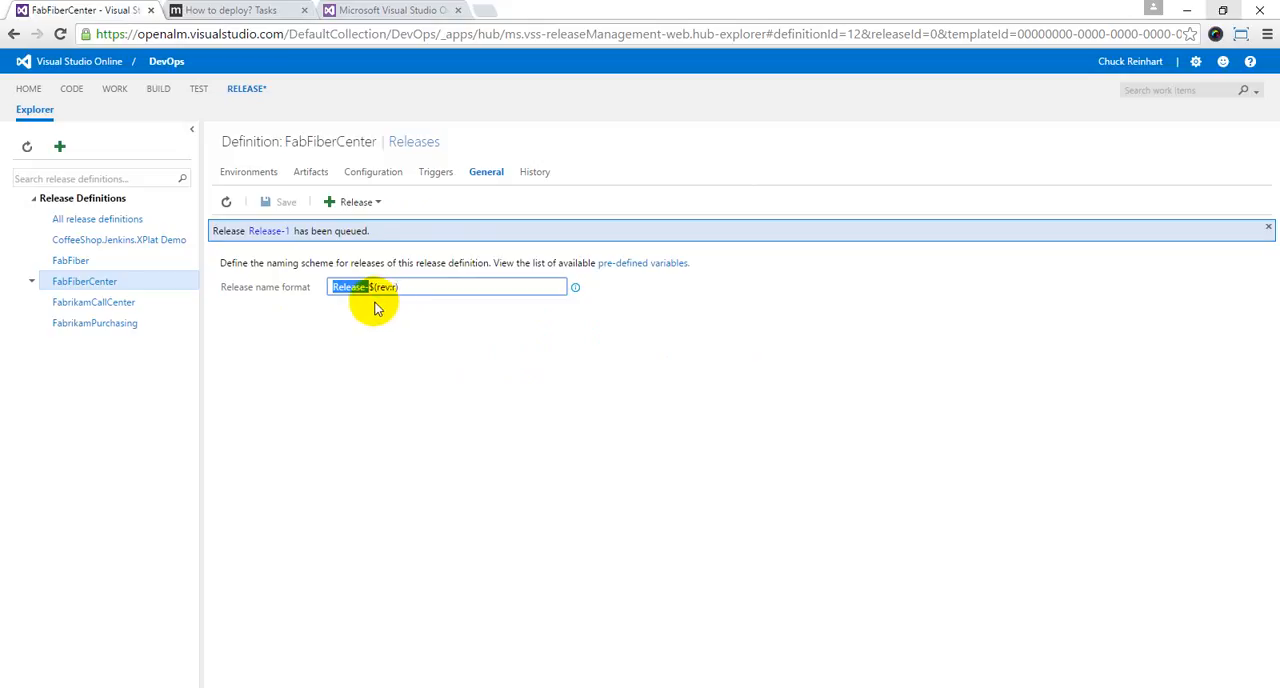
left_click(368, 314)
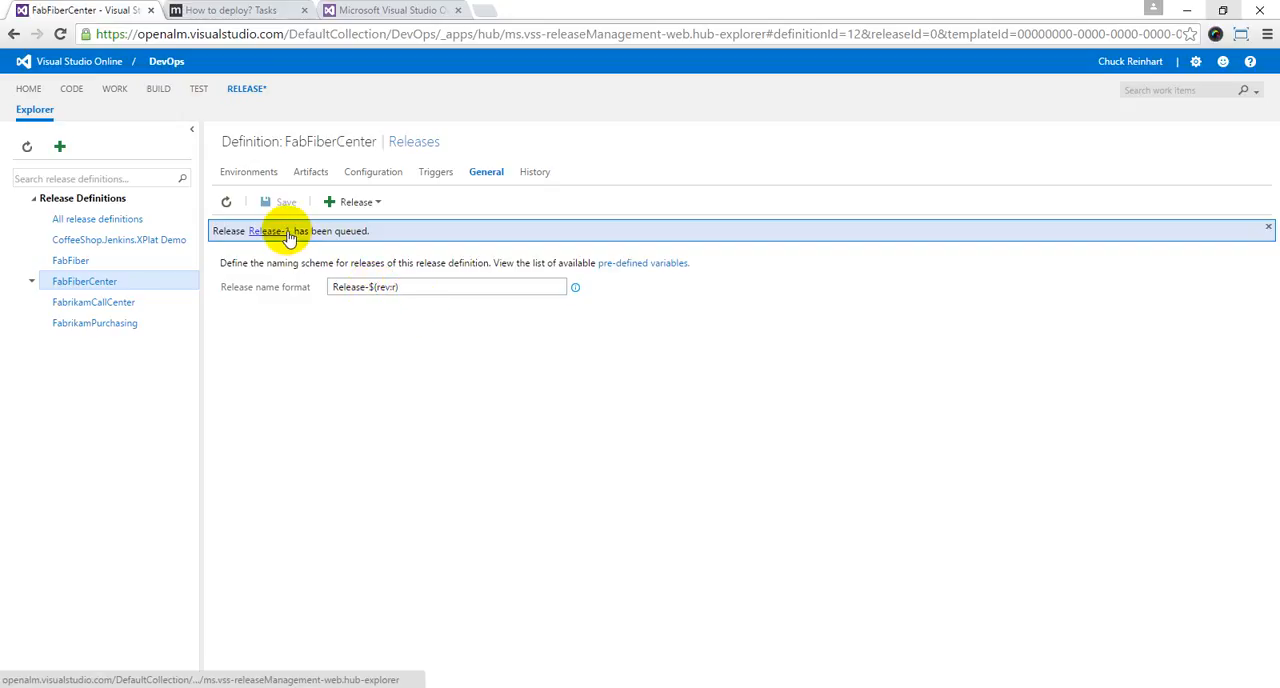
left_click(395, 287)
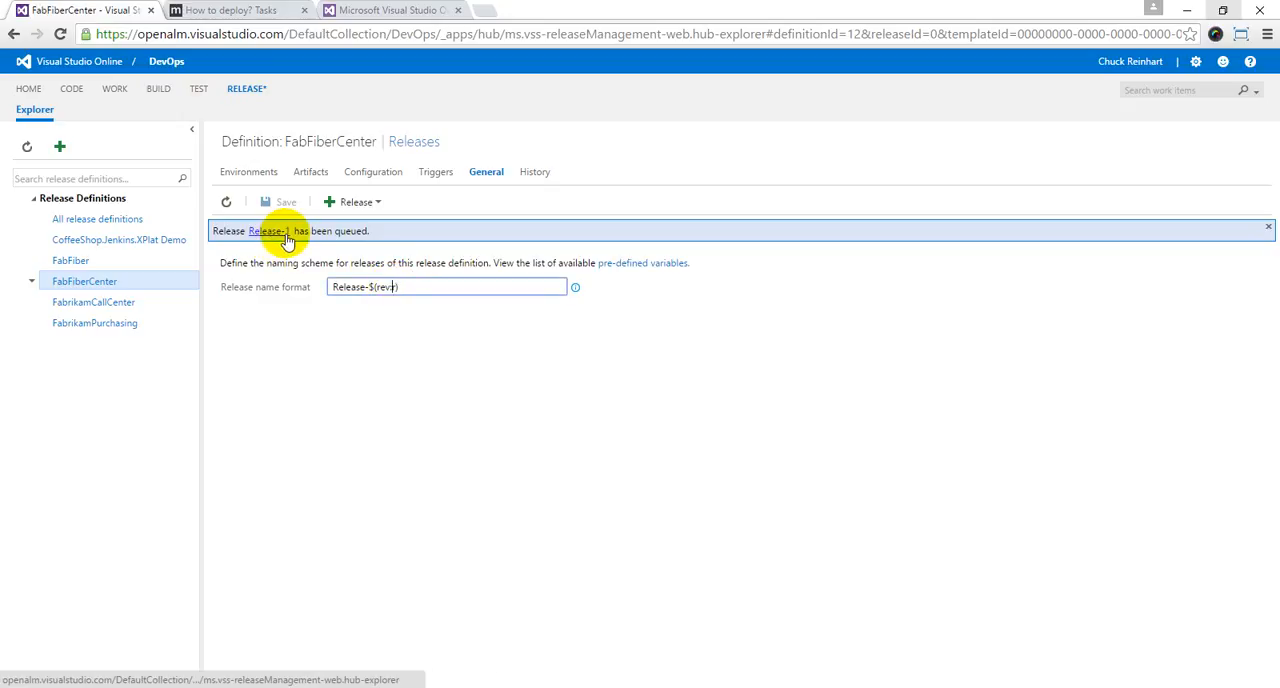
type("rr")
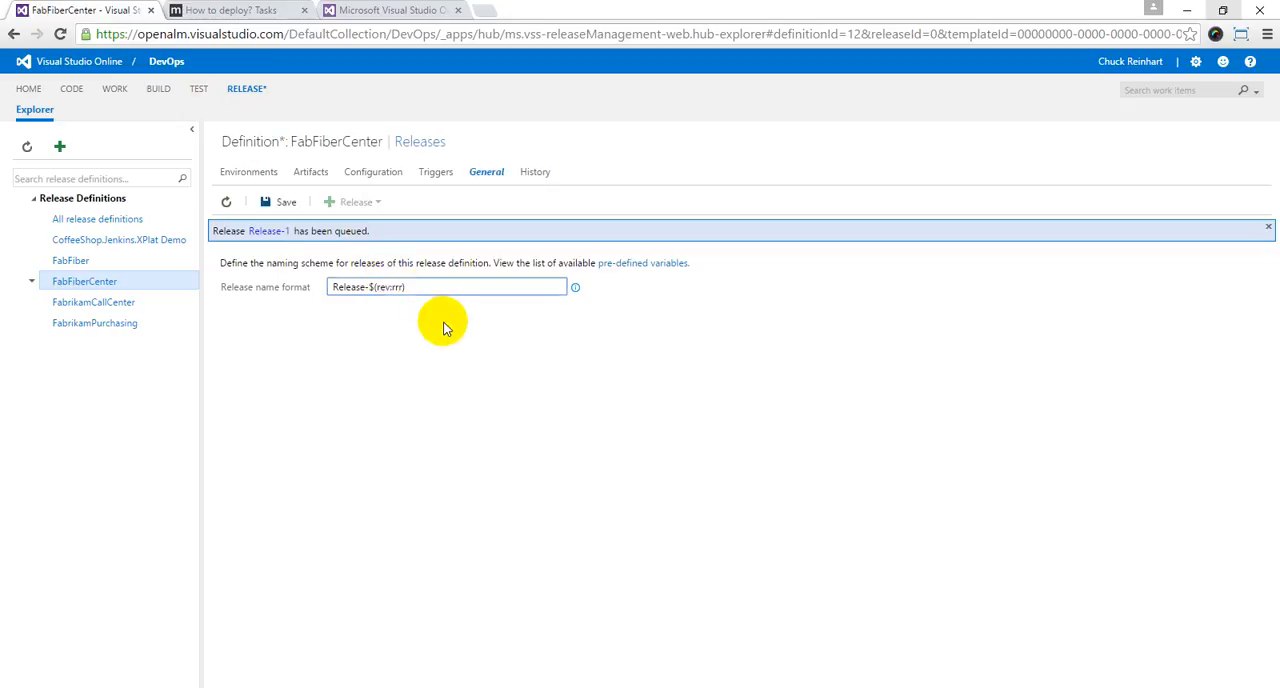
left_click(443, 322)
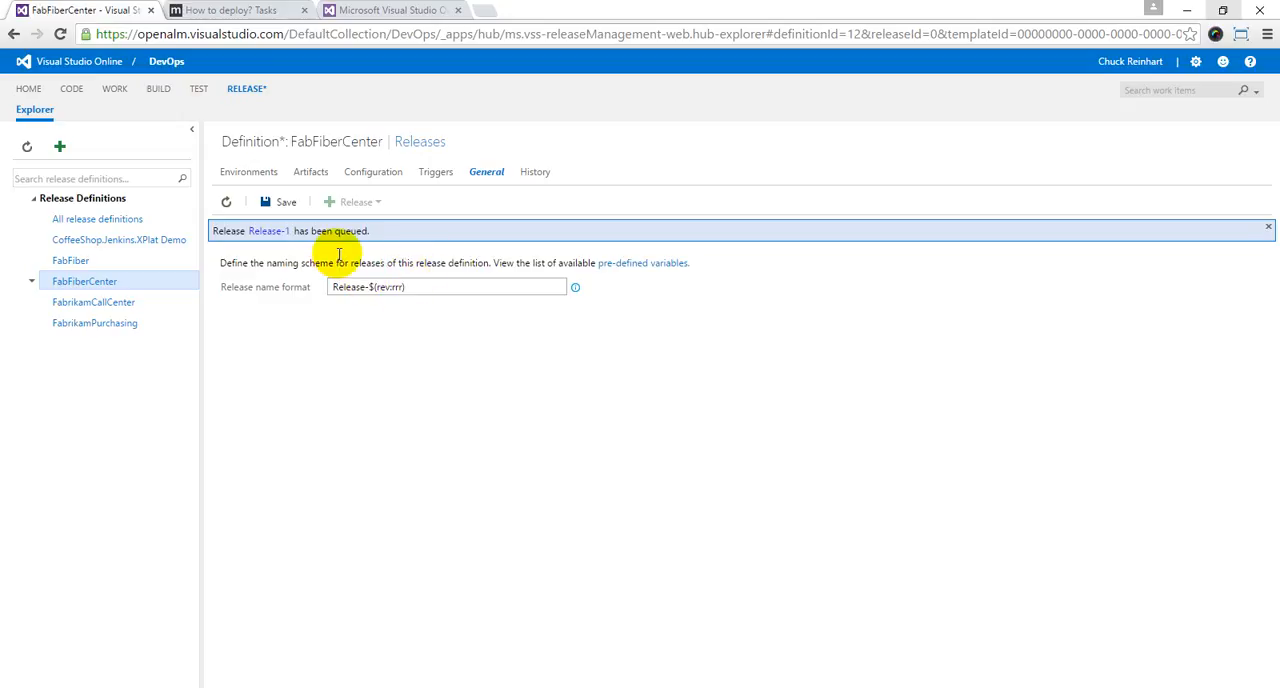
left_click(283, 202)
Step: Create another release targeting Default Environment to try out the Release-$(rev:rrr) name format
left_click(370, 203)
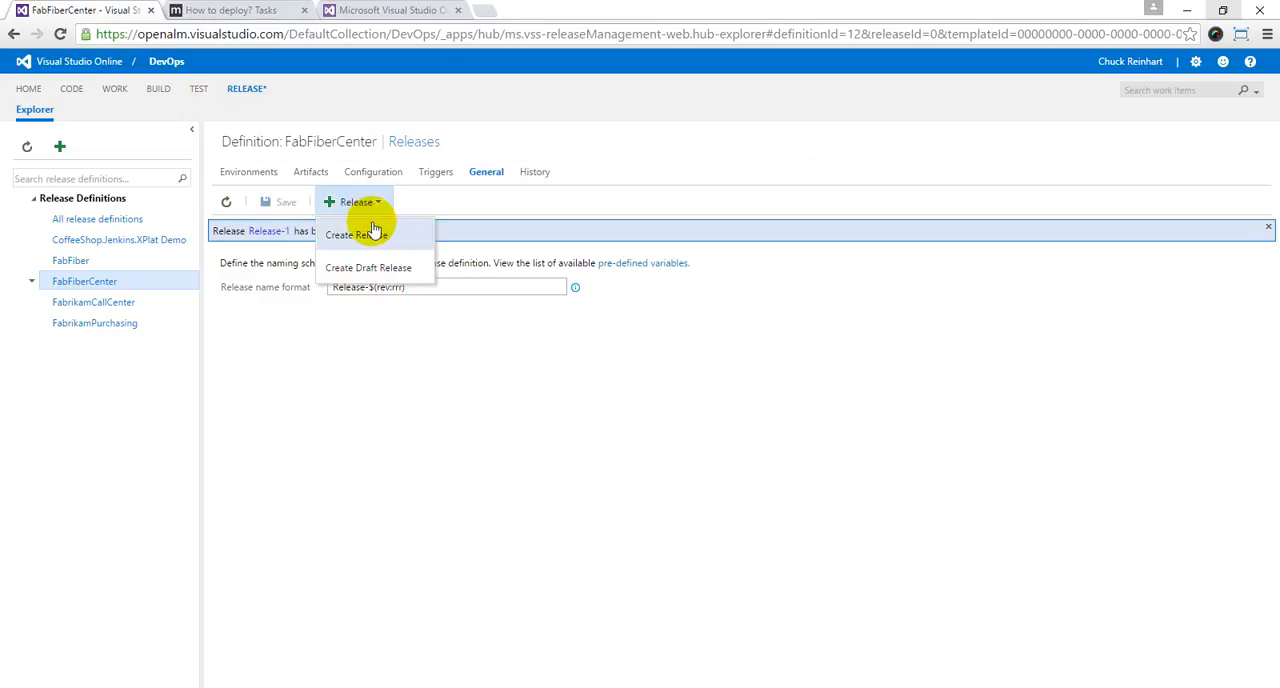
left_click(372, 236)
left_click(478, 335)
left_click(812, 552)
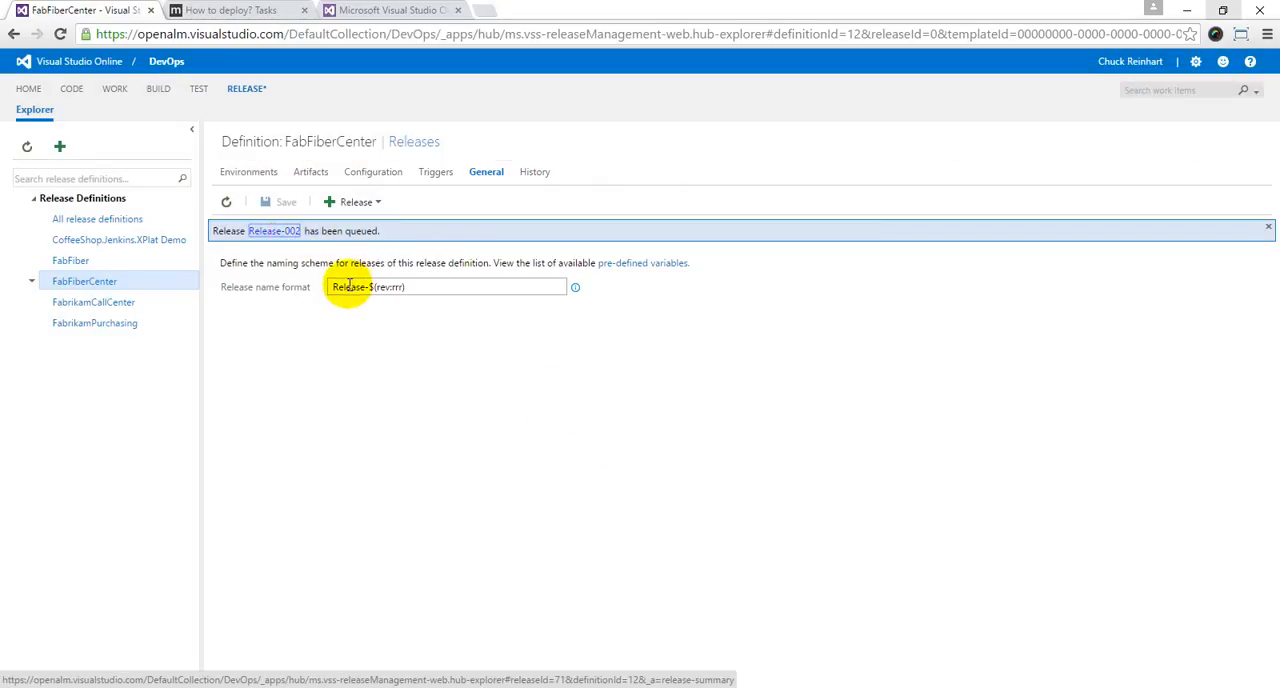
Step: Shorten the release name format's prefix to "Rel-" and link the FabrikamCallCenter.CI build definition as an artifact source, saving the definition
left_click_drag(345, 287, 369, 287)
key("BackSpace")
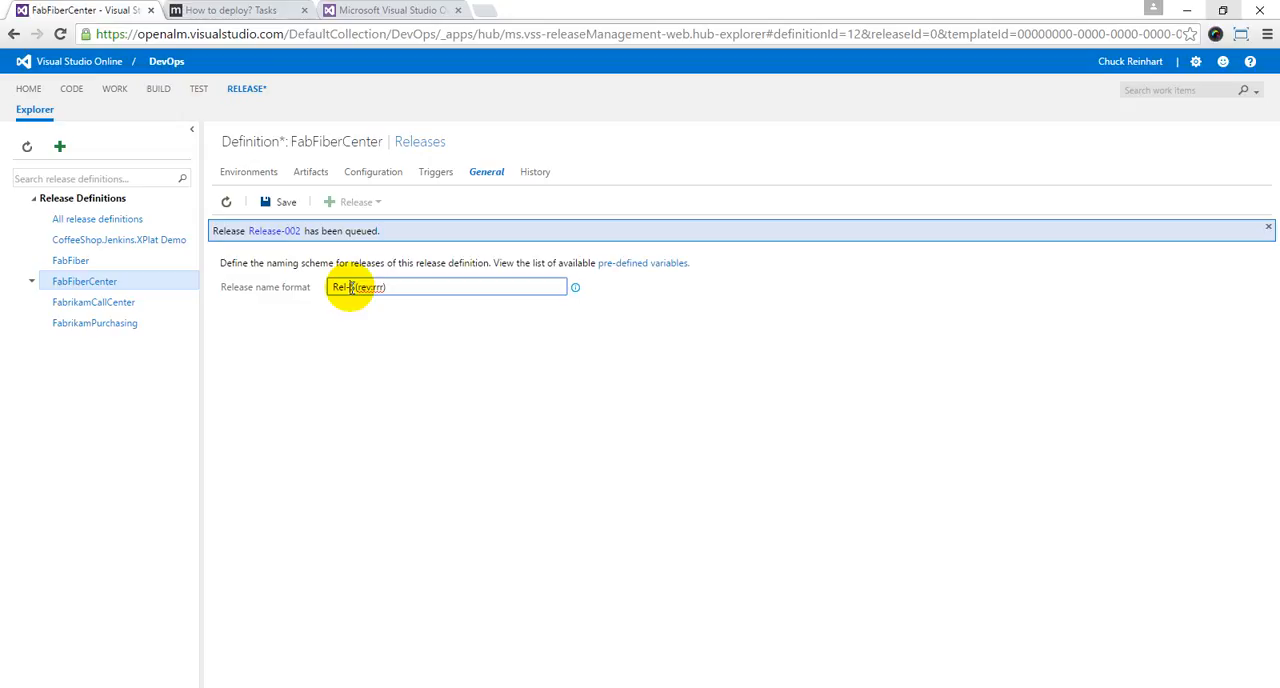
left_click(260, 173)
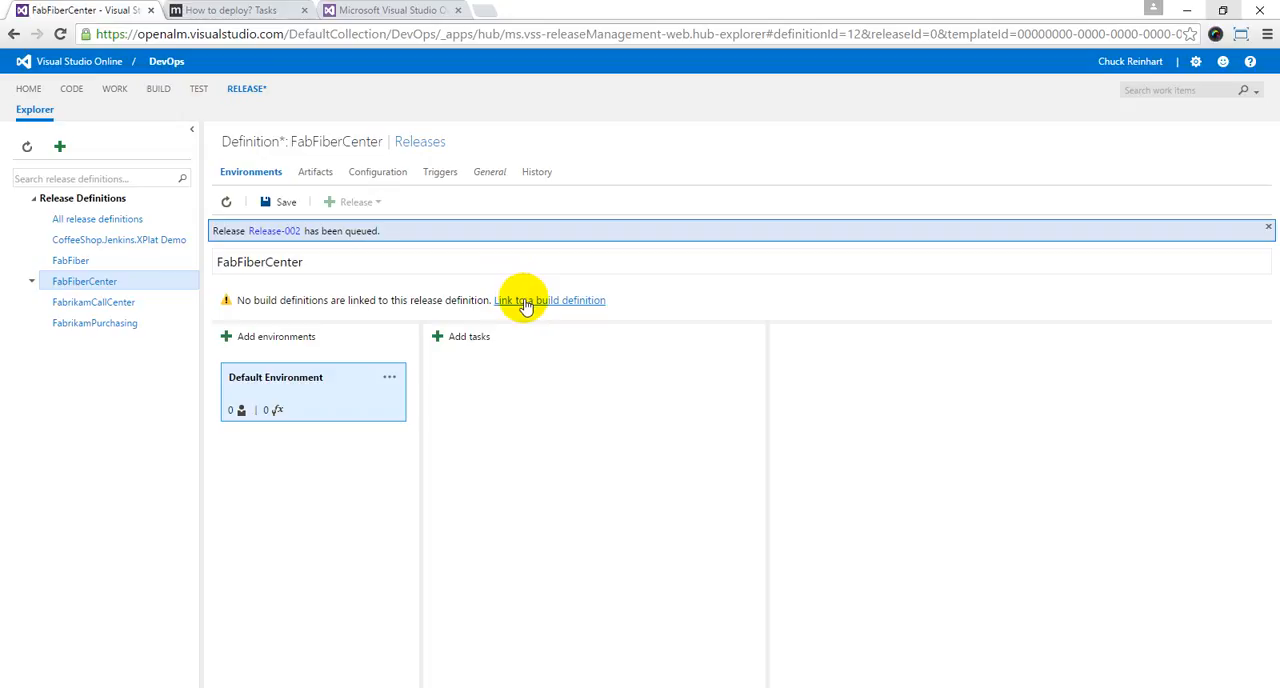
left_click(525, 302)
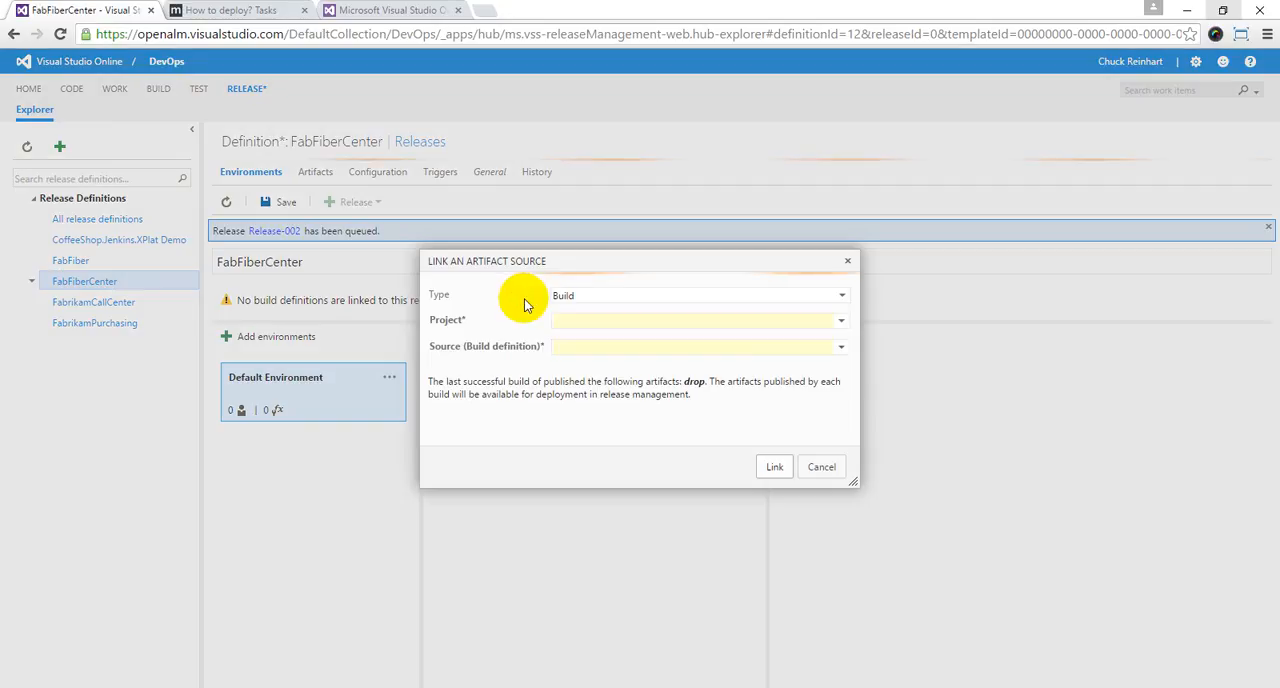
left_click(607, 349)
left_click(612, 374)
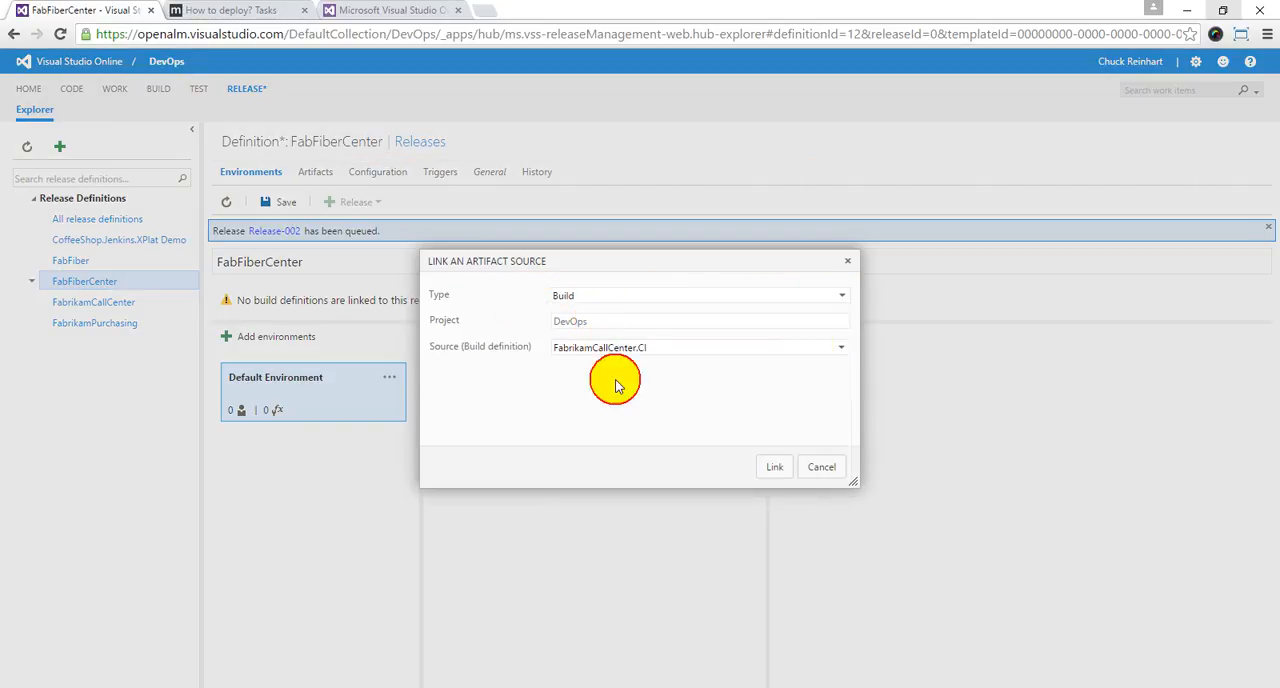
left_click(773, 467)
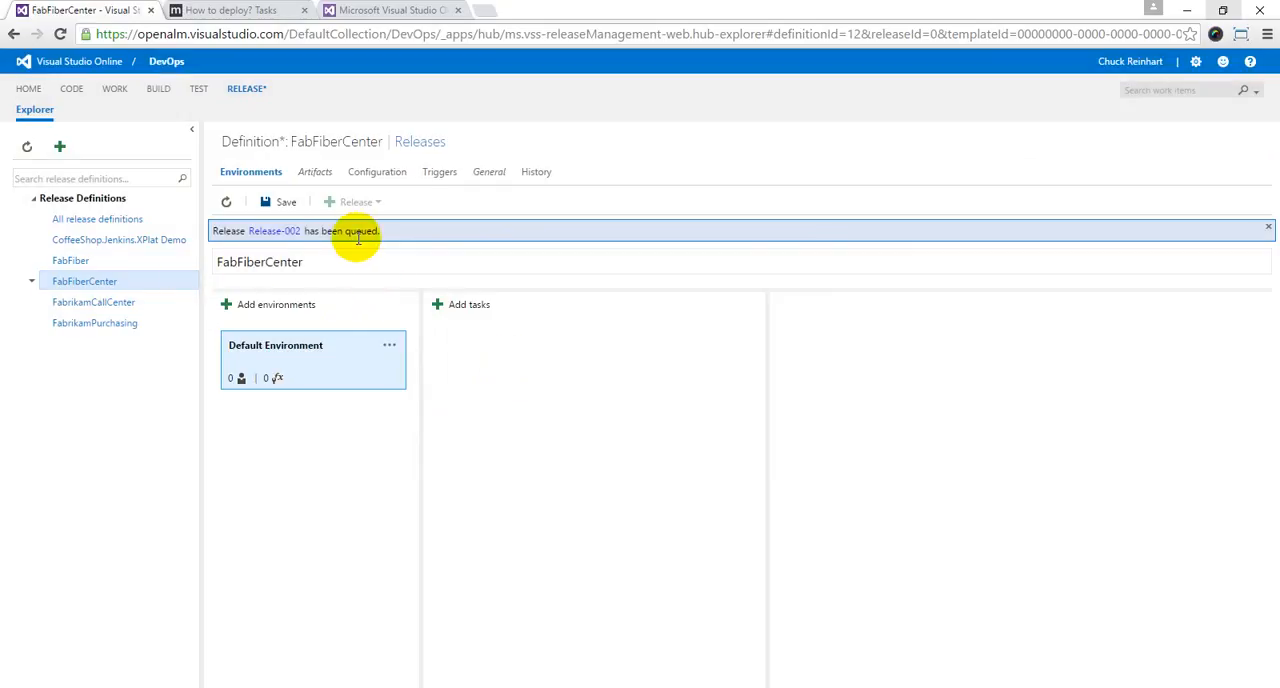
left_click(283, 216)
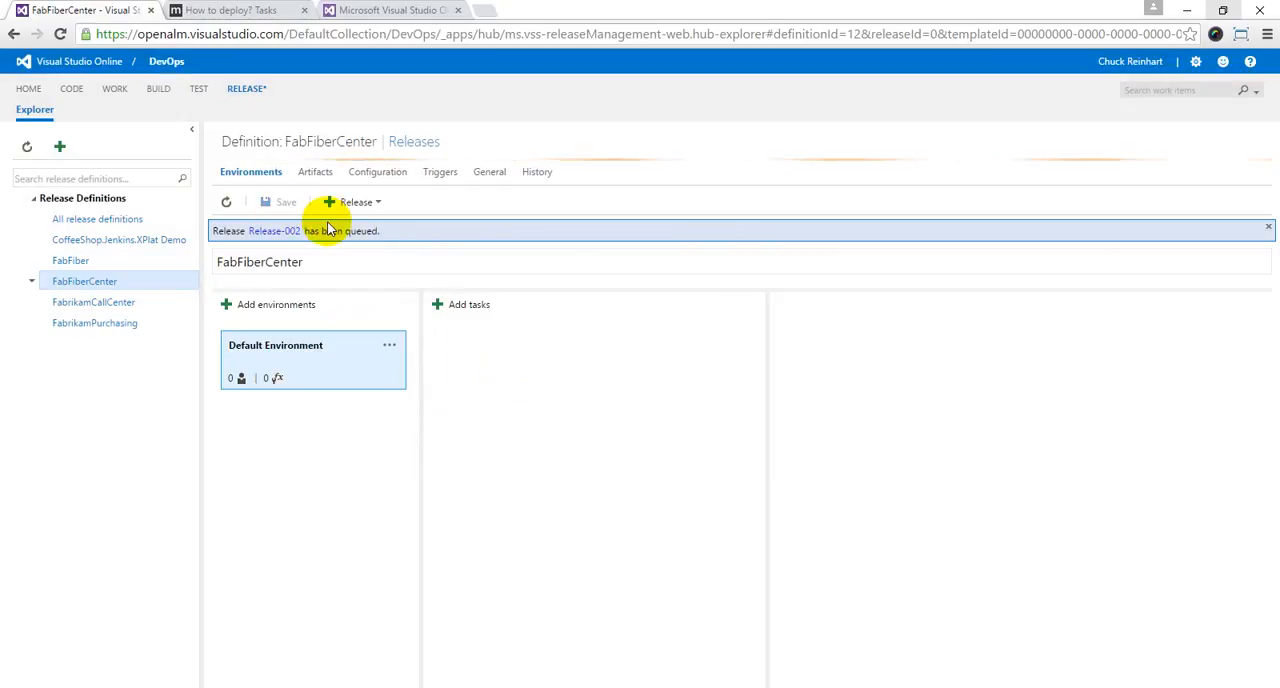
Step: Change the release name format to Rel-$(Build.BuildNumber) and save the definition
left_click(490, 174)
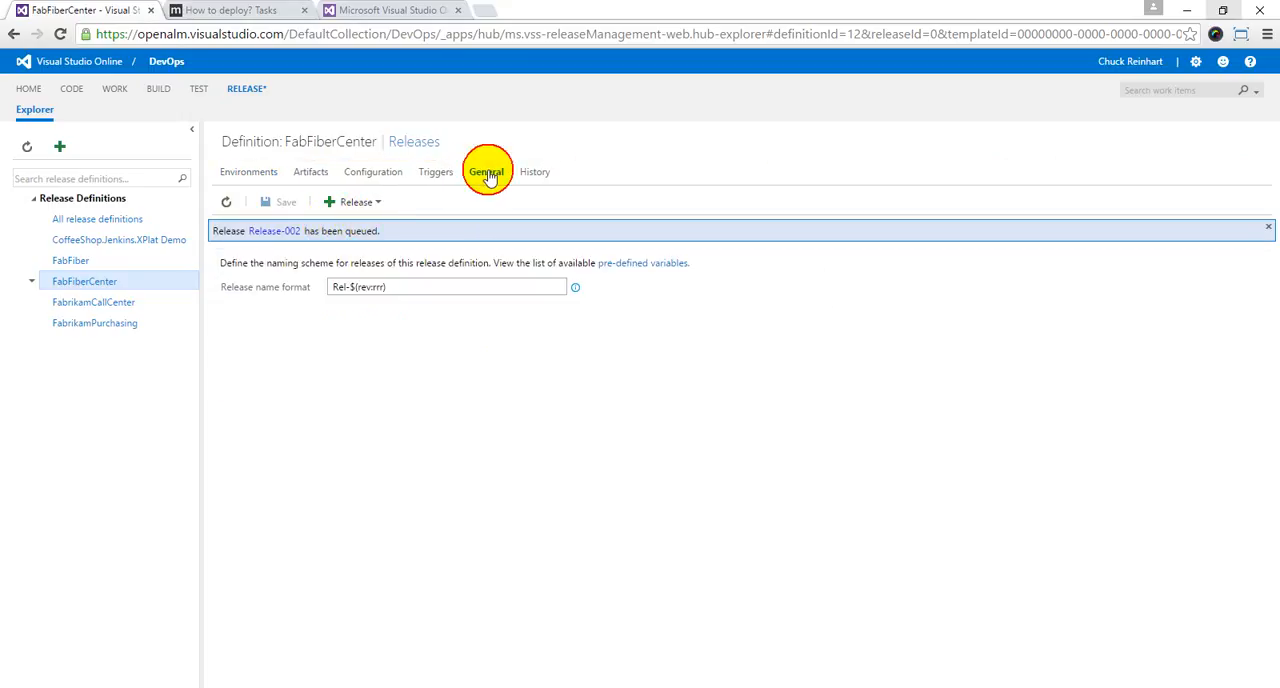
left_click(349, 287)
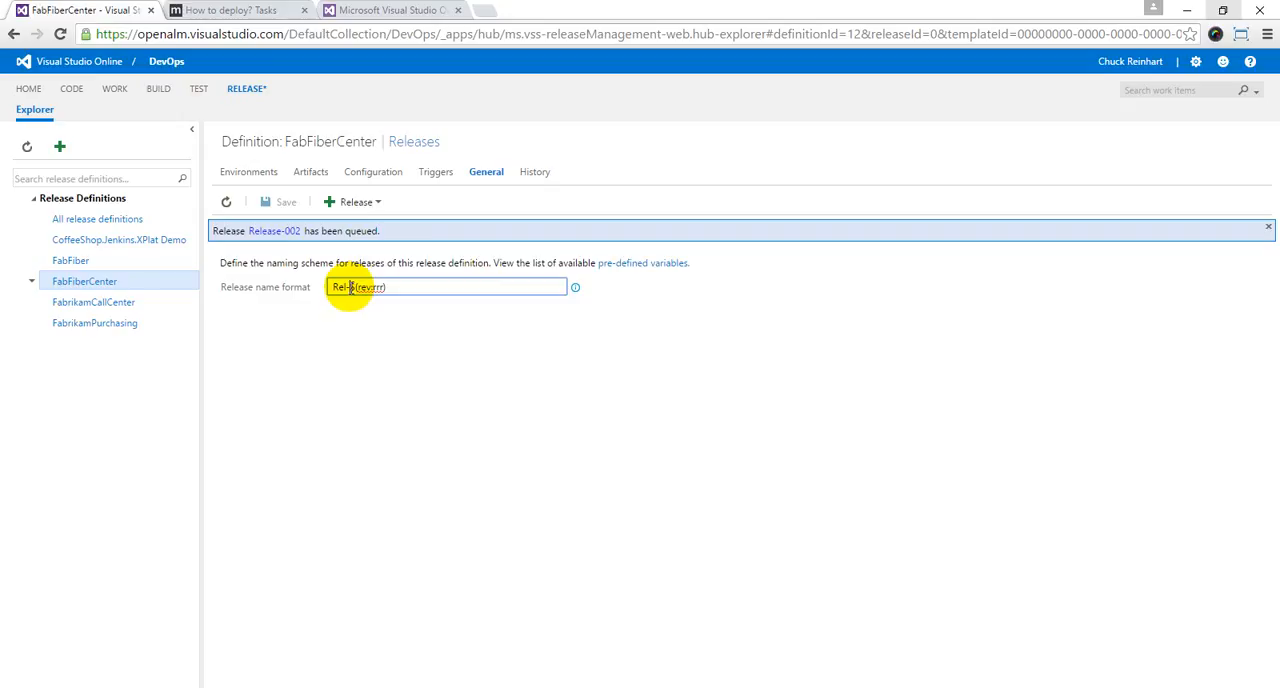
left_click_drag(357, 287, 381, 288)
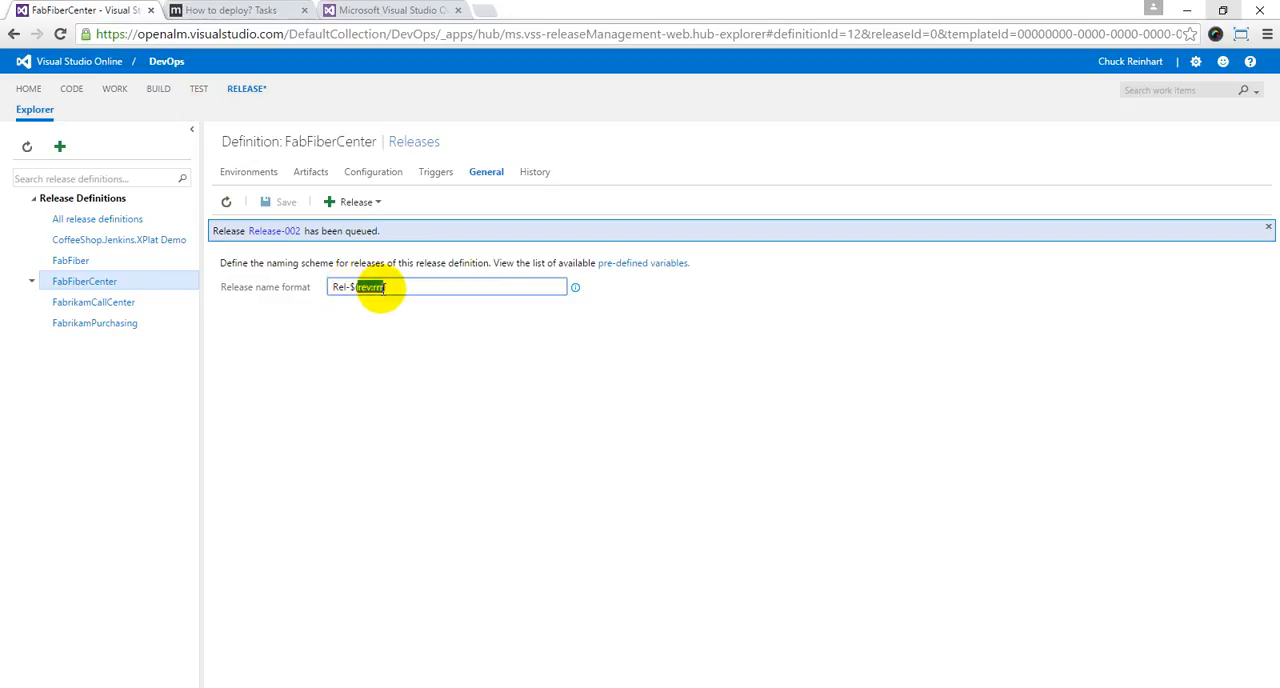
type("Build.BuildNu")
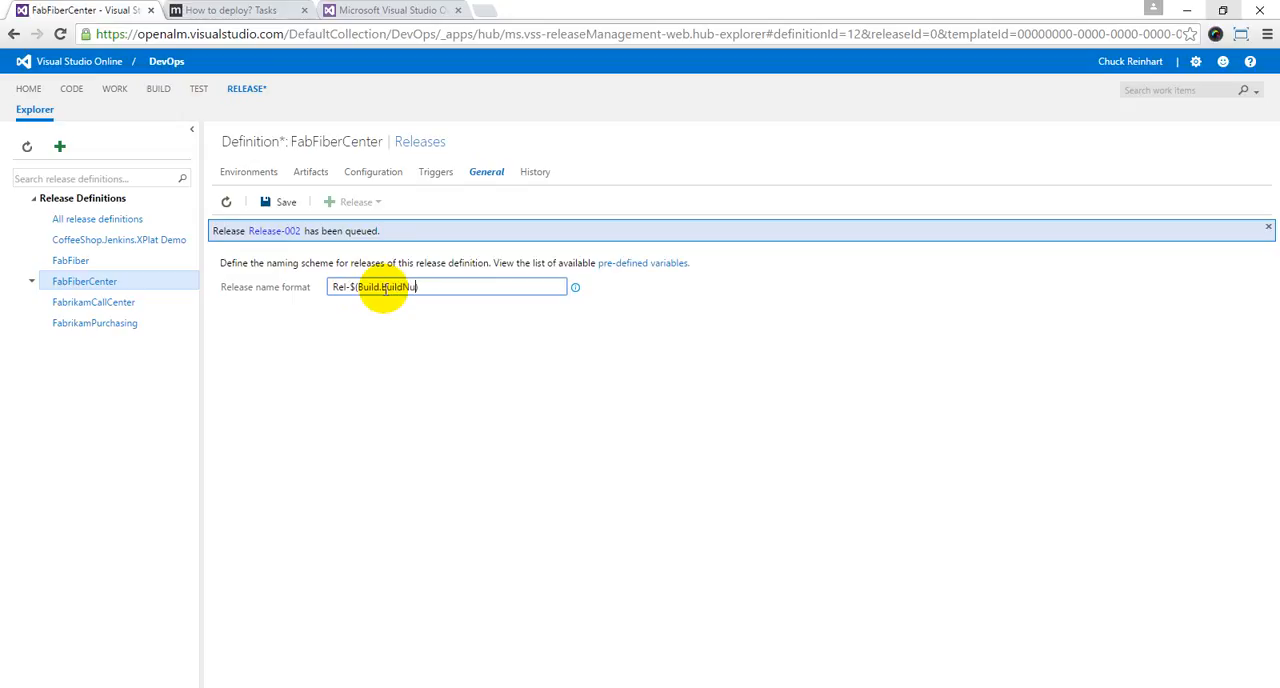
type("mber)")
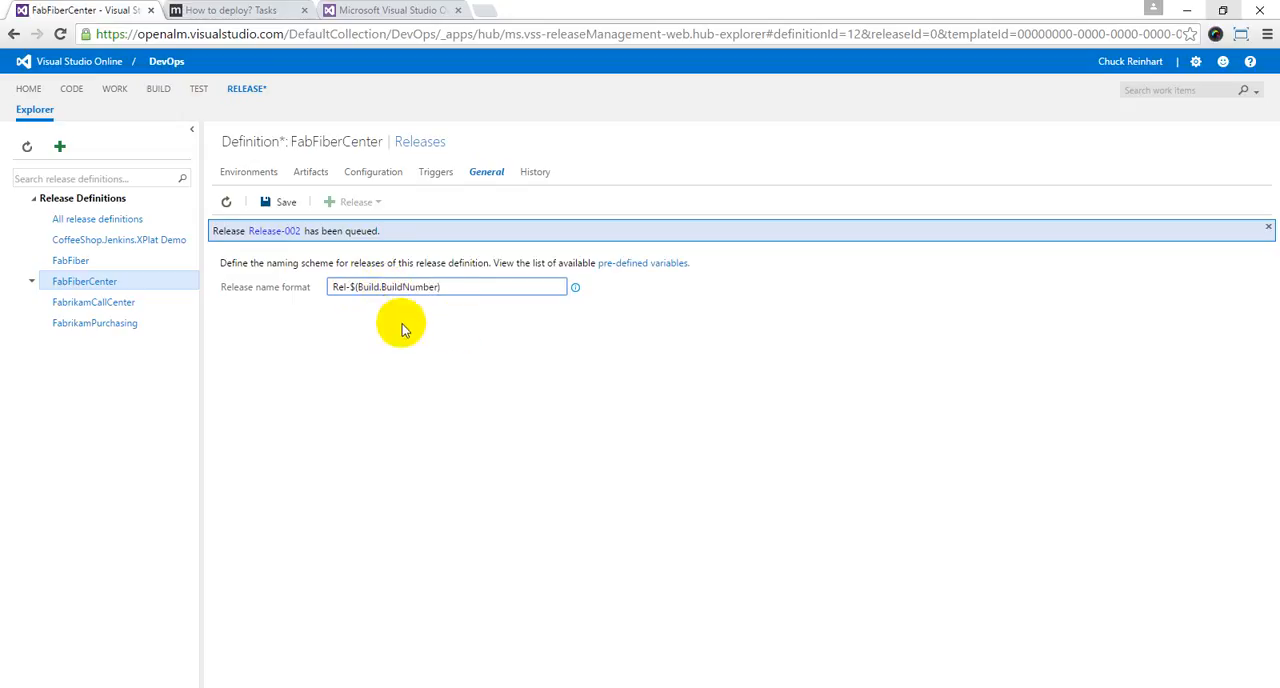
left_click(279, 202)
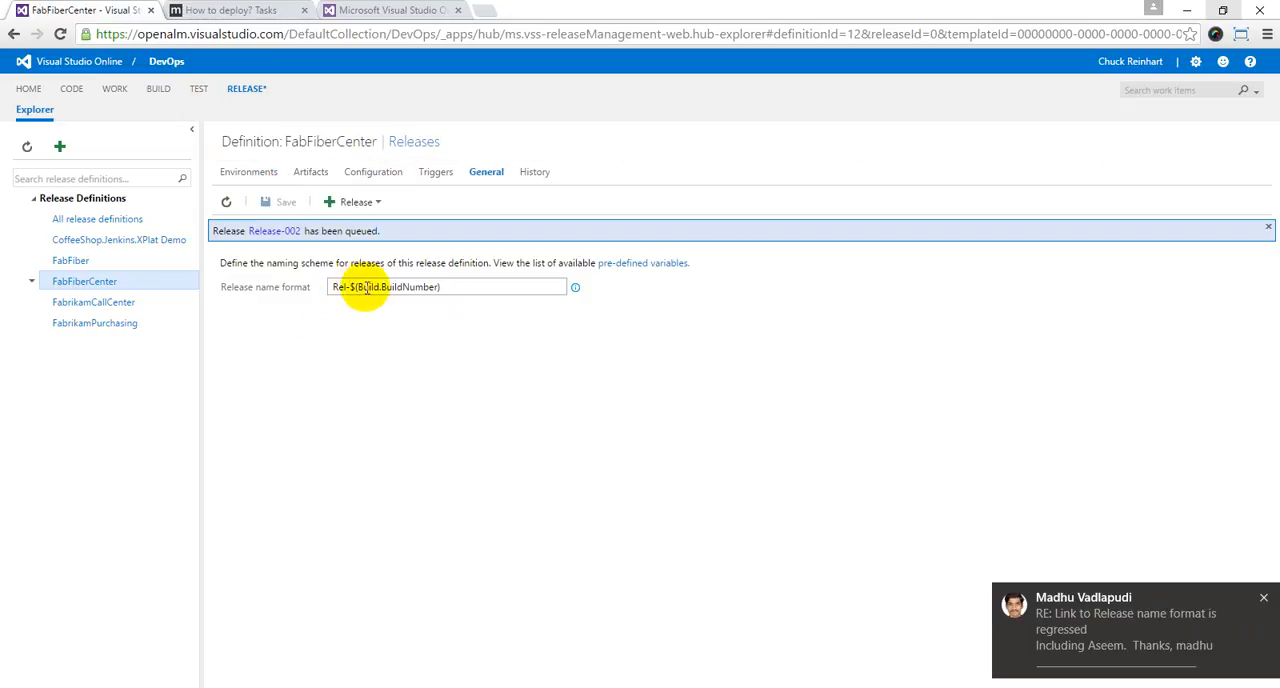
Step: Create a release from FabrikamCallCenter.CI build version 20151118.1, targeting Default Environment
left_click(358, 202)
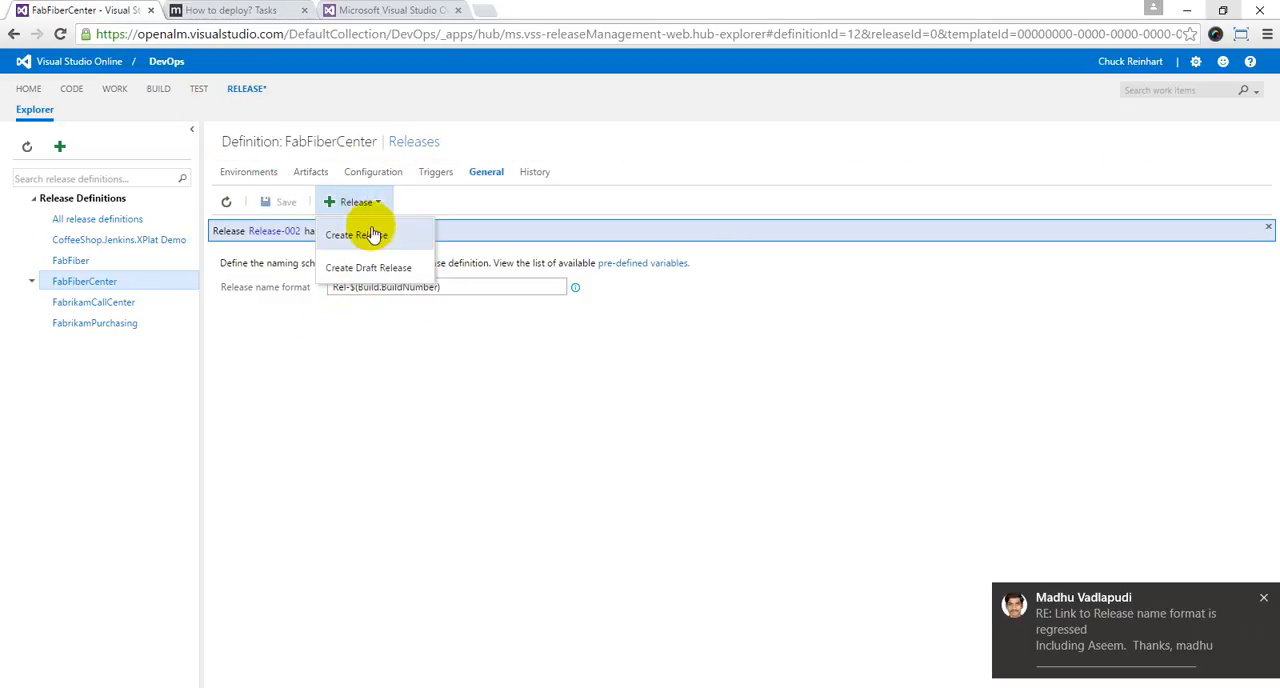
left_click(366, 230)
left_click(665, 315)
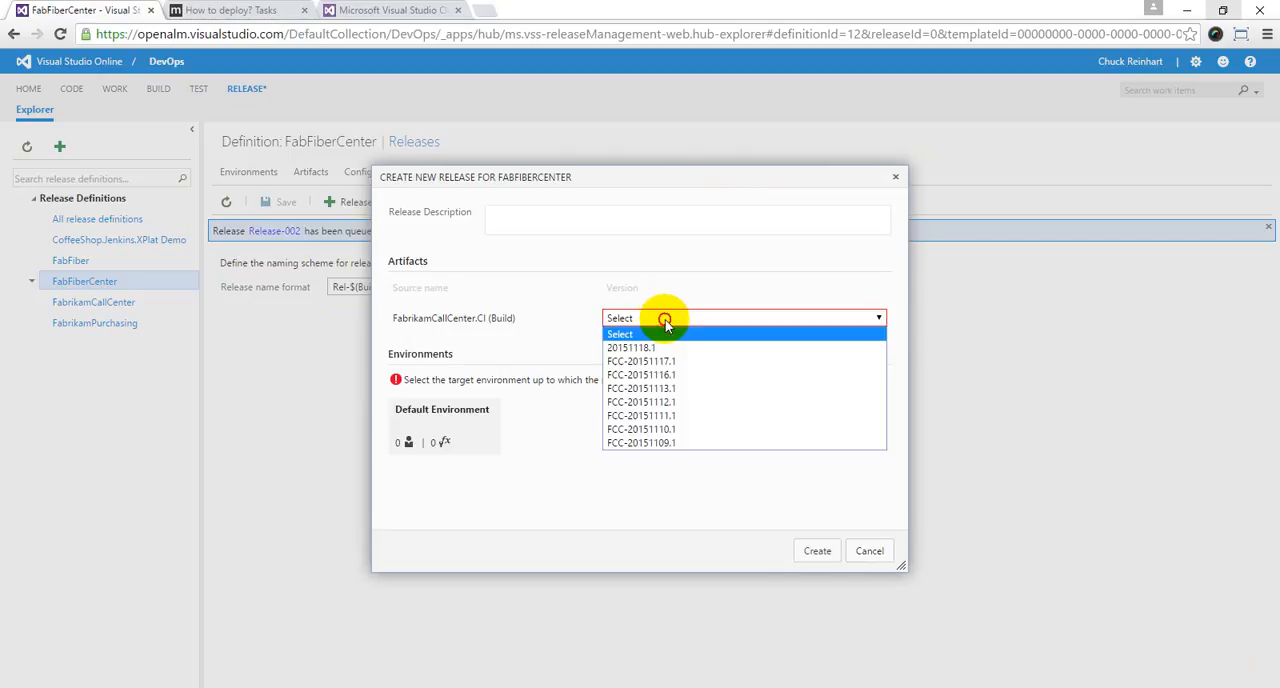
left_click(638, 349)
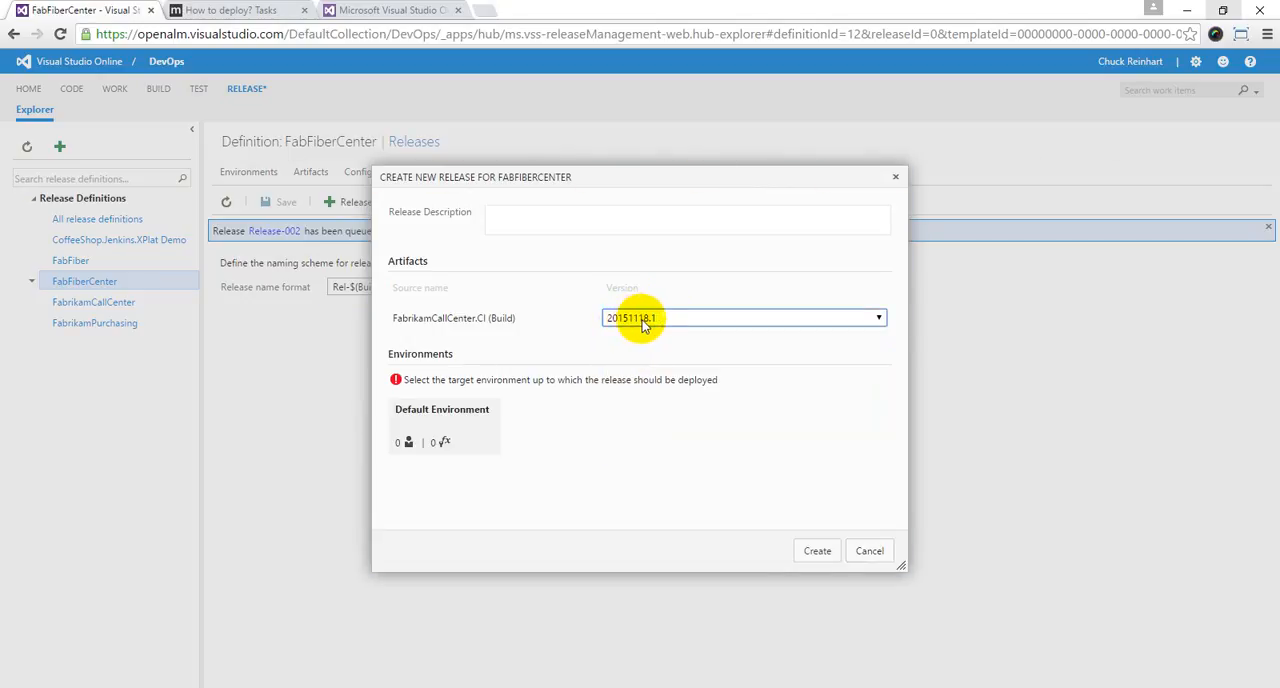
left_click(484, 433)
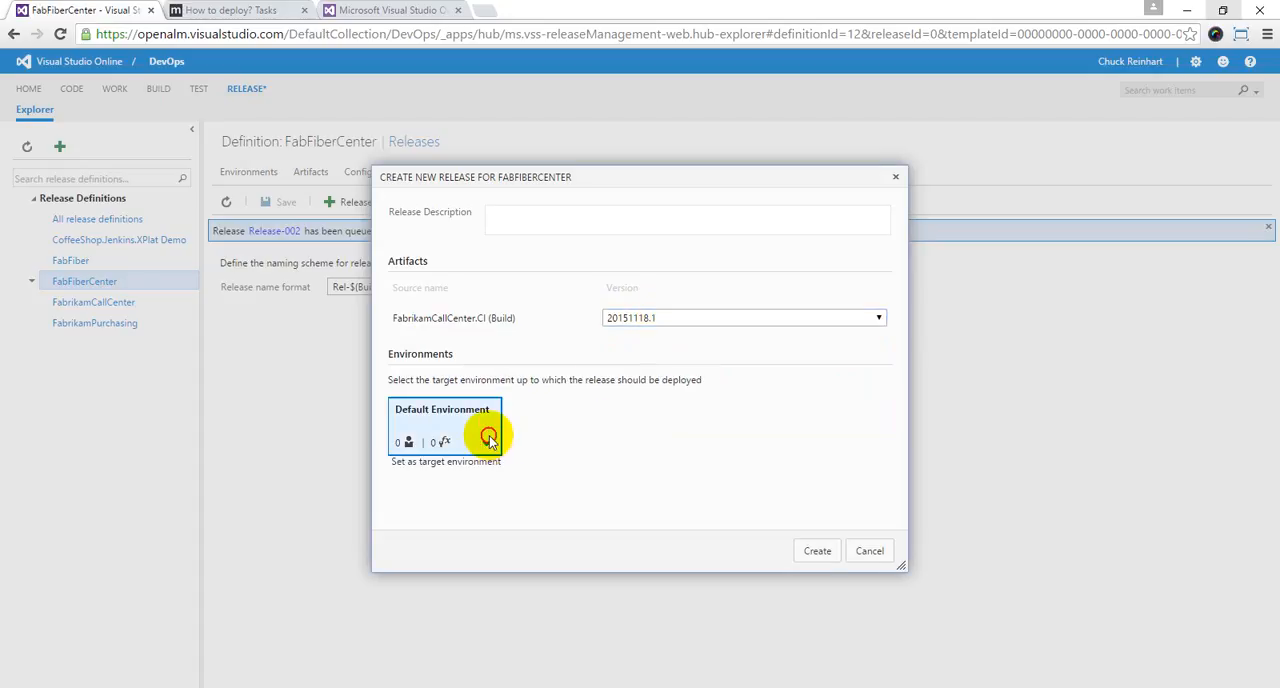
left_click(820, 551)
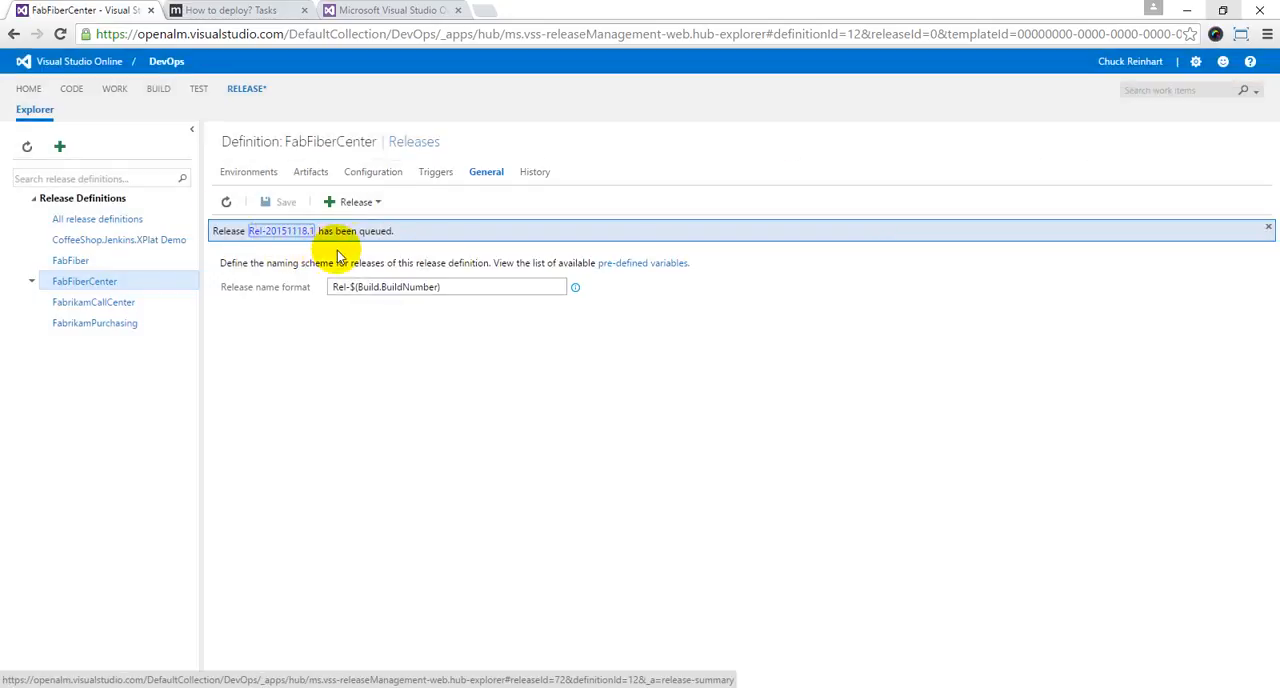
Step: Try to create a second release from the same build version 20151118.1, again targeting Default Environment
left_click(368, 204)
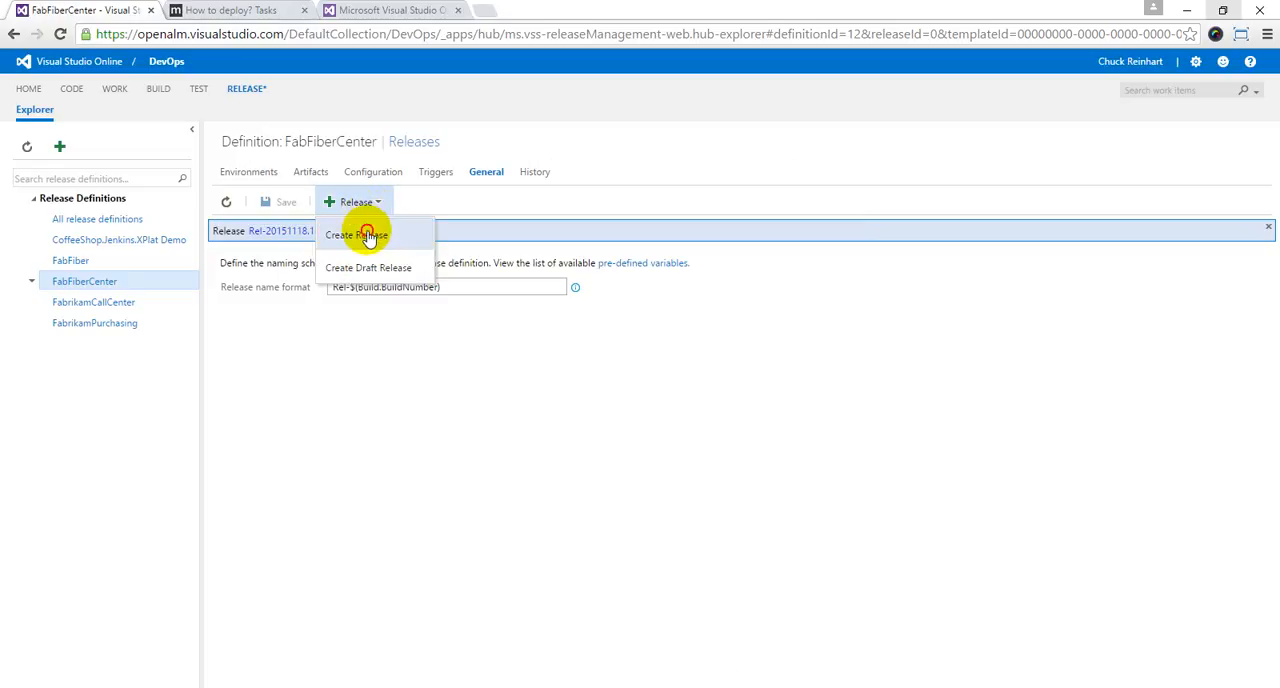
left_click(366, 237)
left_click(641, 322)
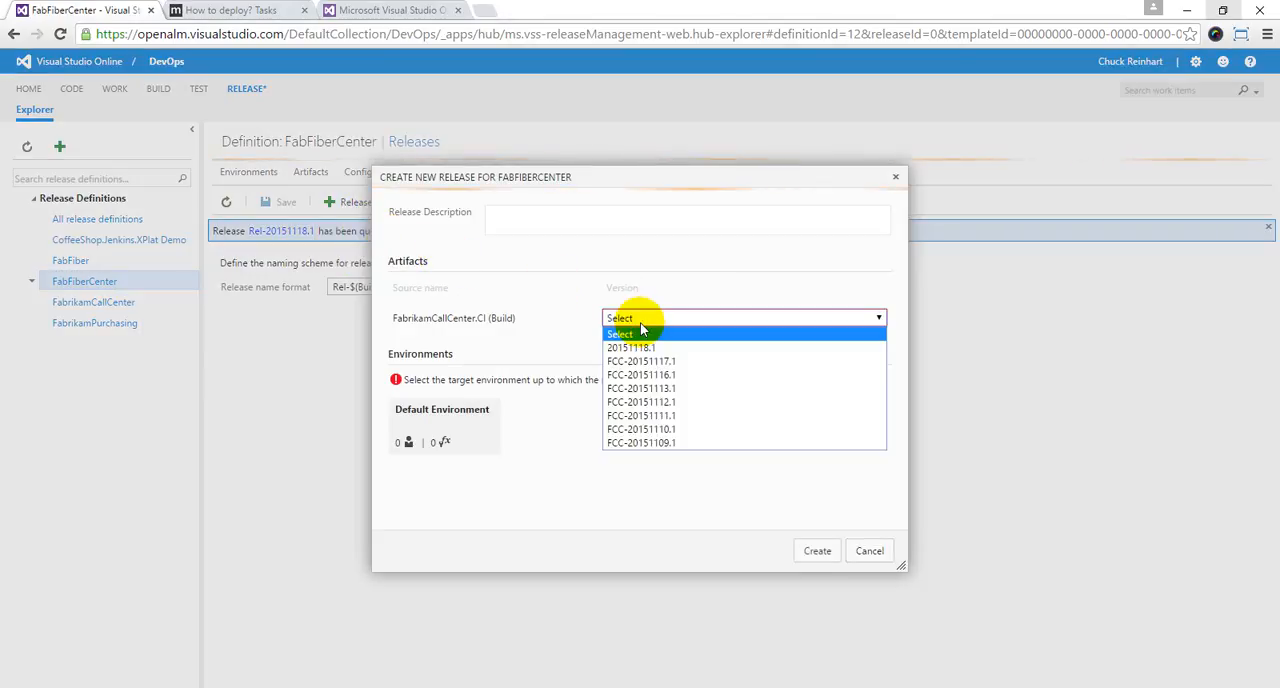
left_click(643, 350)
left_click(490, 440)
left_click(817, 552)
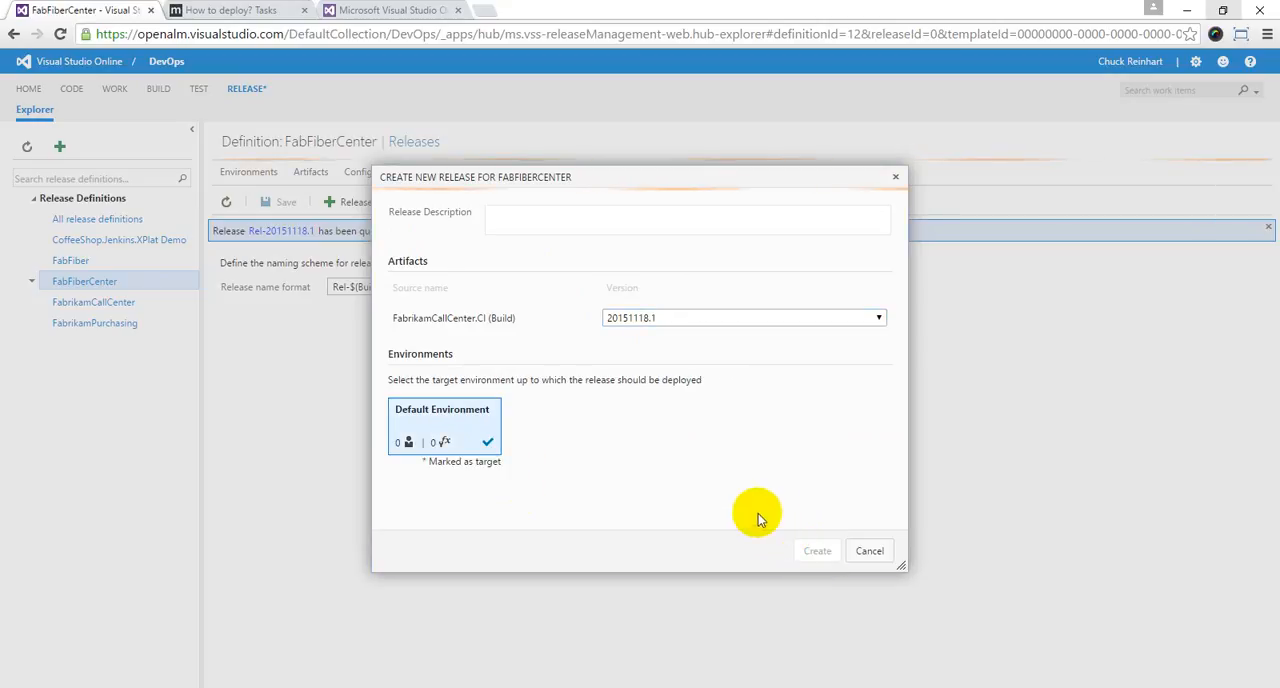
left_click_drag(443, 240, 563, 216)
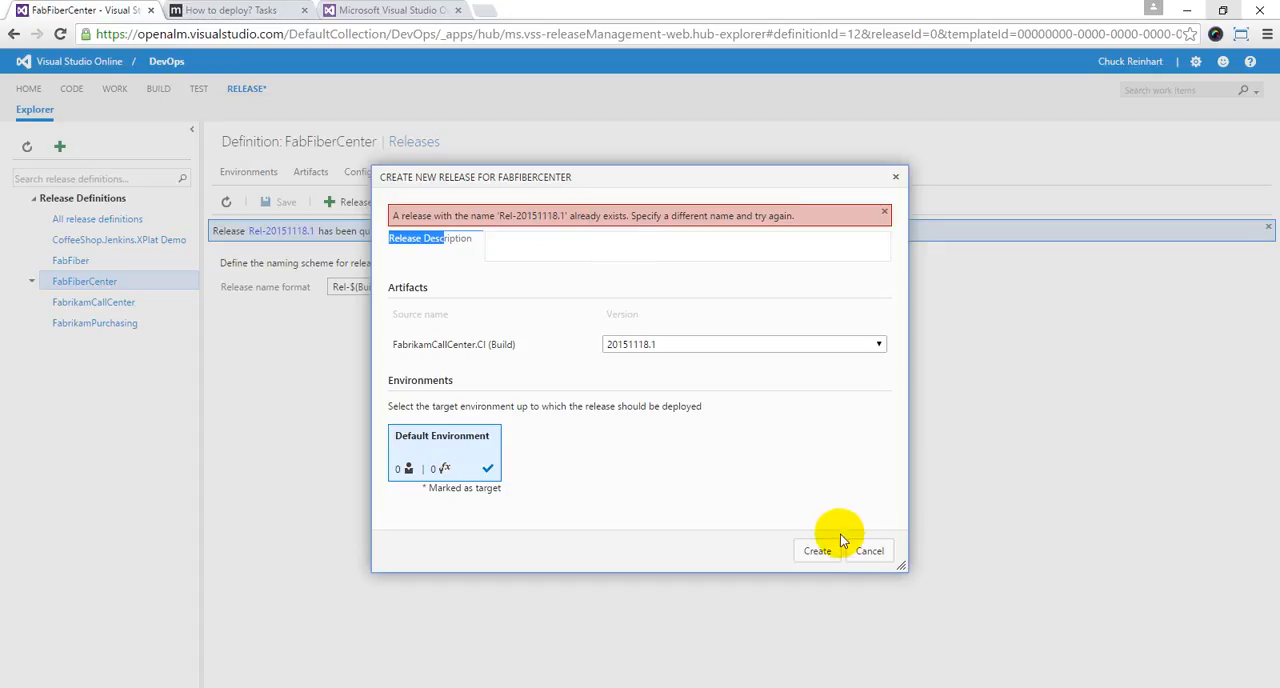
Step: Abandon the duplicate release, extend the release name format to Rel-$(Build.BuildNumber)-$(rev:r), and save the definition
left_click(869, 551)
left_click(680, 135)
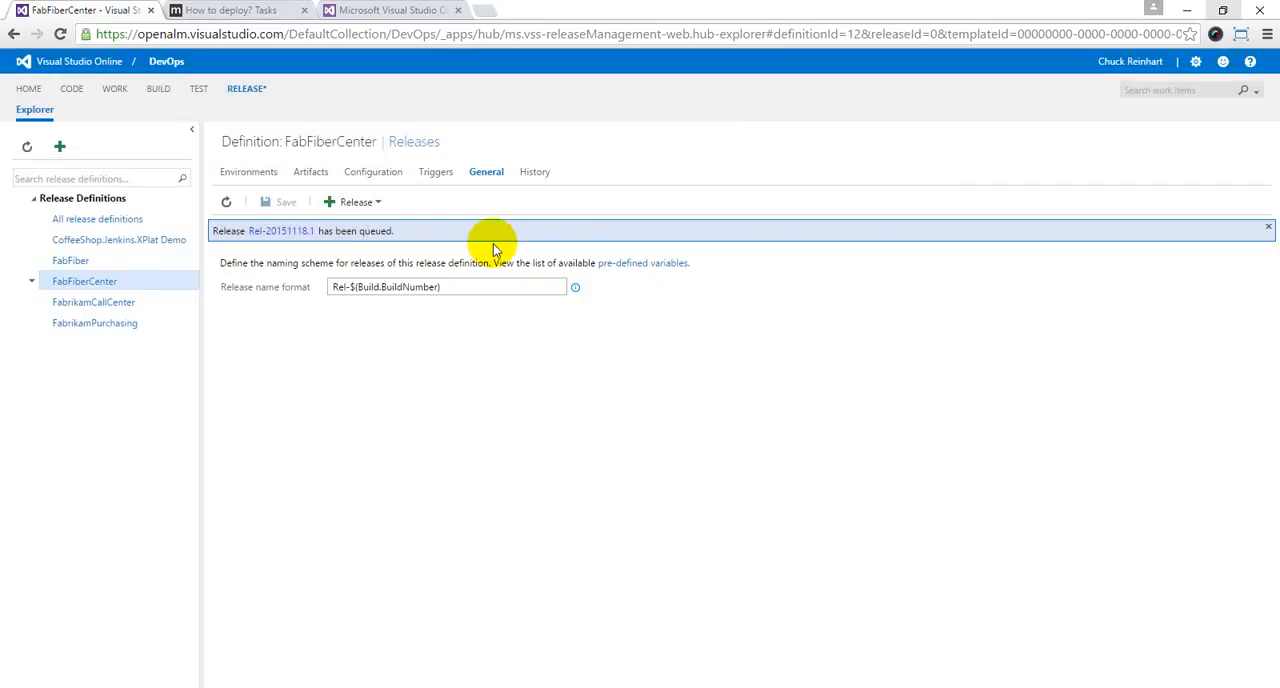
left_click(455, 286)
type("-$(rev:r")
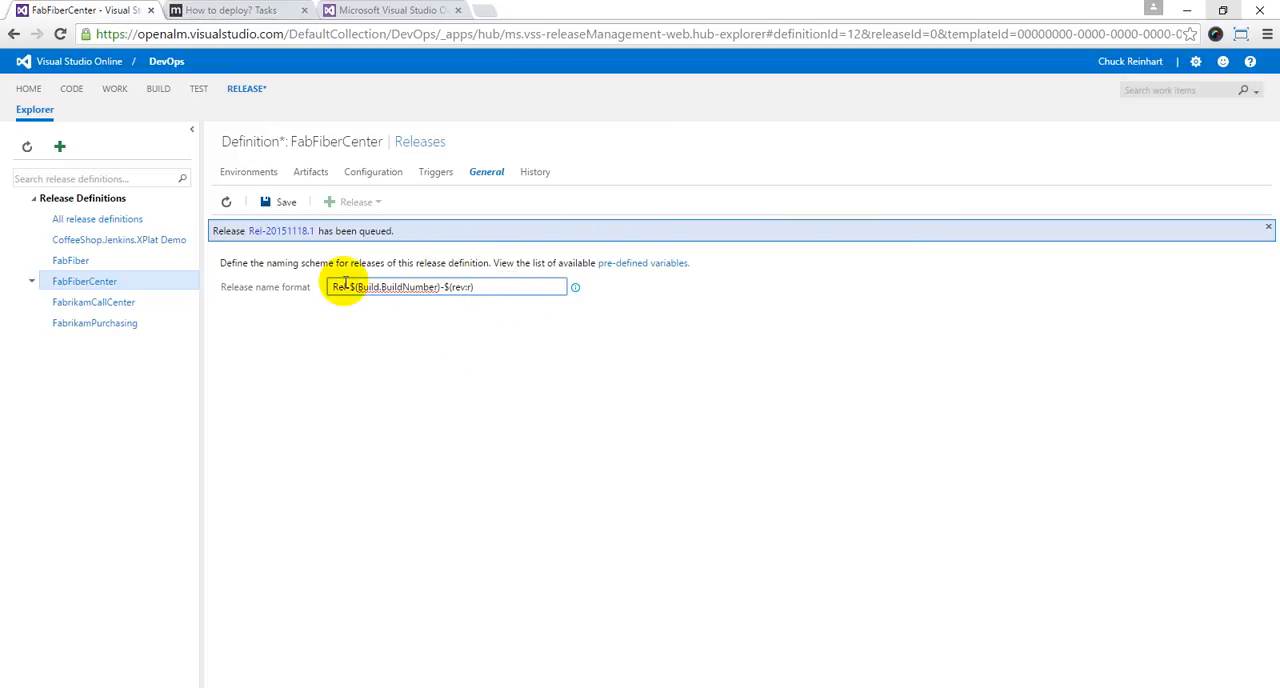
left_click(286, 204)
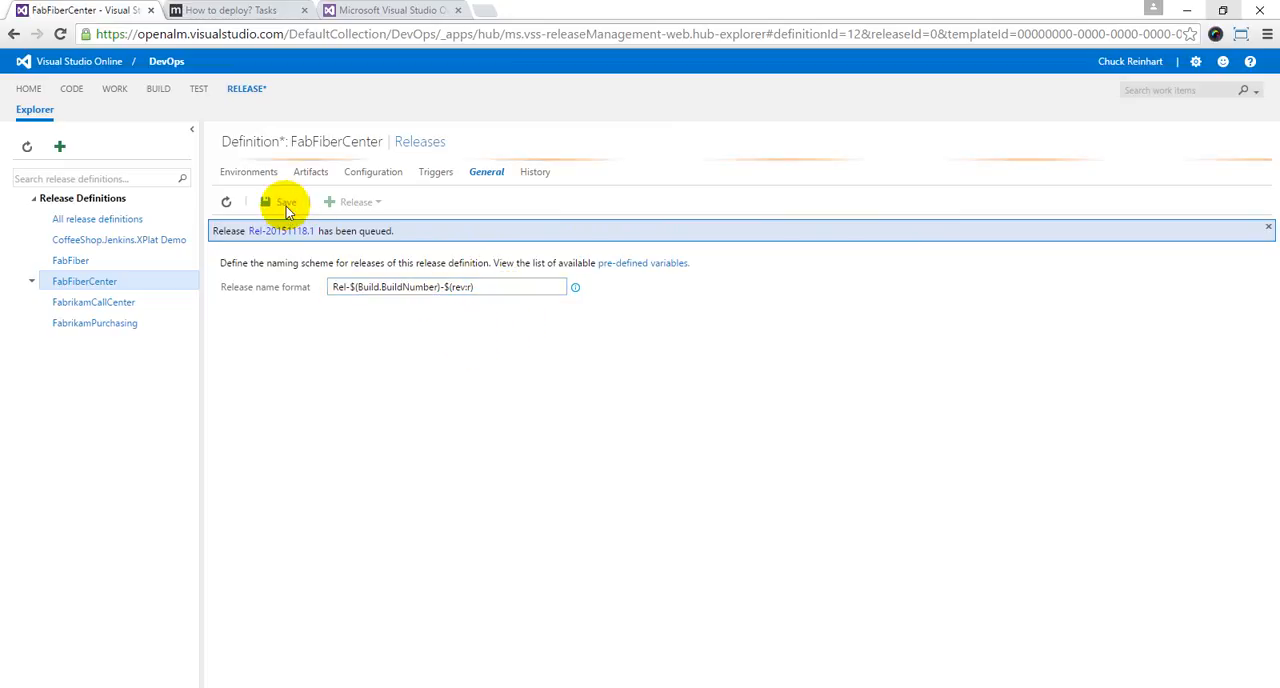
Step: Create a FabFiberCenter release from FabrikamCallCenter.CI build version 20151118.1, targeting Default Environment, to test the added revision number
left_click(371, 207)
left_click(345, 234)
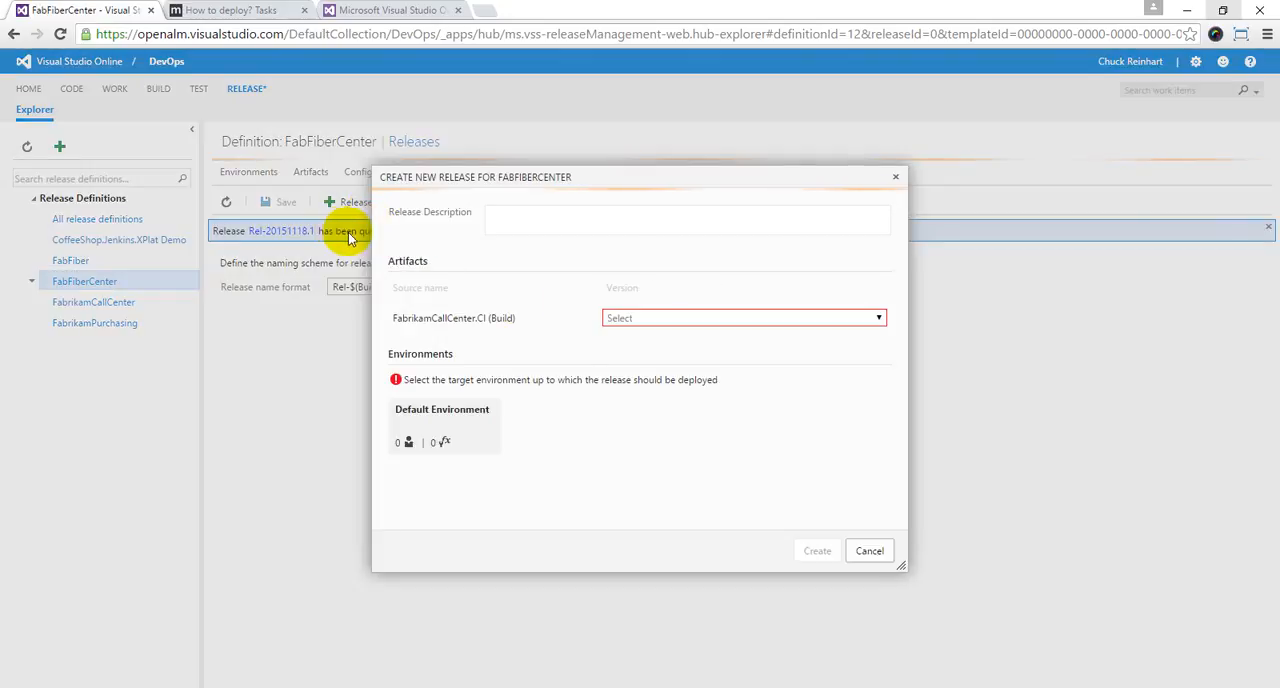
left_click(628, 318)
left_click(634, 337)
left_click(430, 425)
left_click(815, 552)
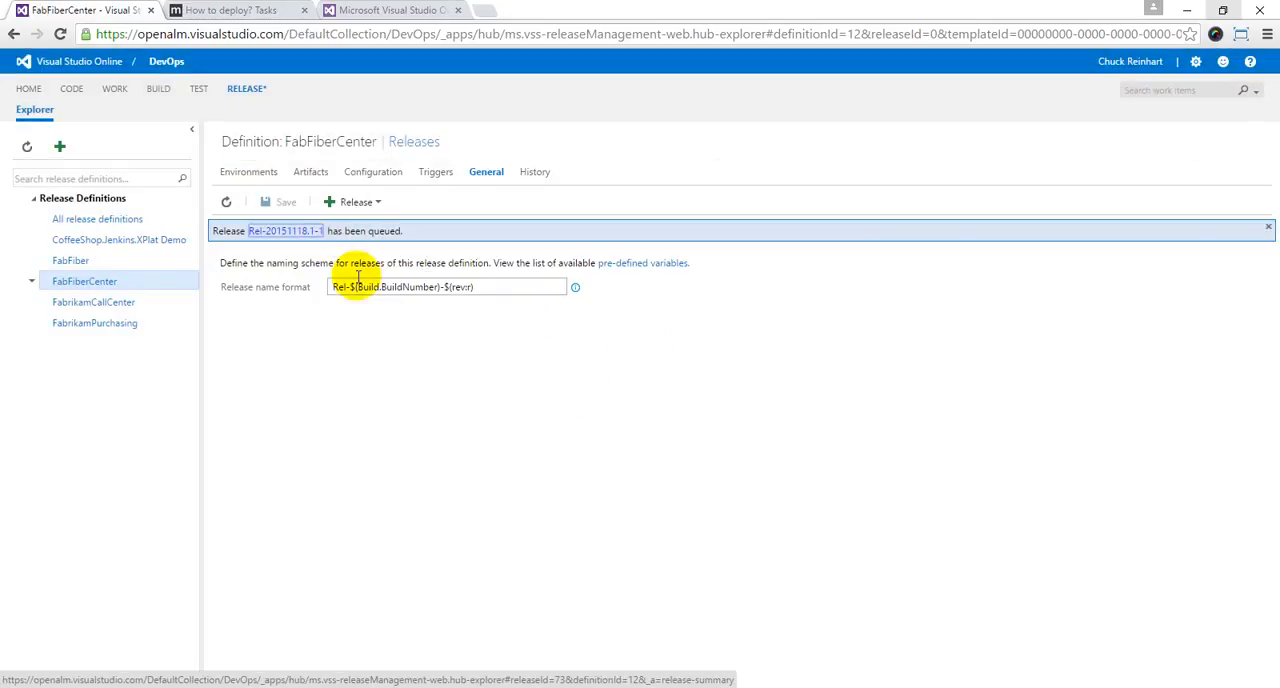
Step: Create another release from the same build version 20151118.1 and Default Environment to test the revision increment
left_click(345, 202)
left_click(360, 226)
left_click(640, 318)
left_click(641, 346)
left_click(495, 408)
left_click(812, 551)
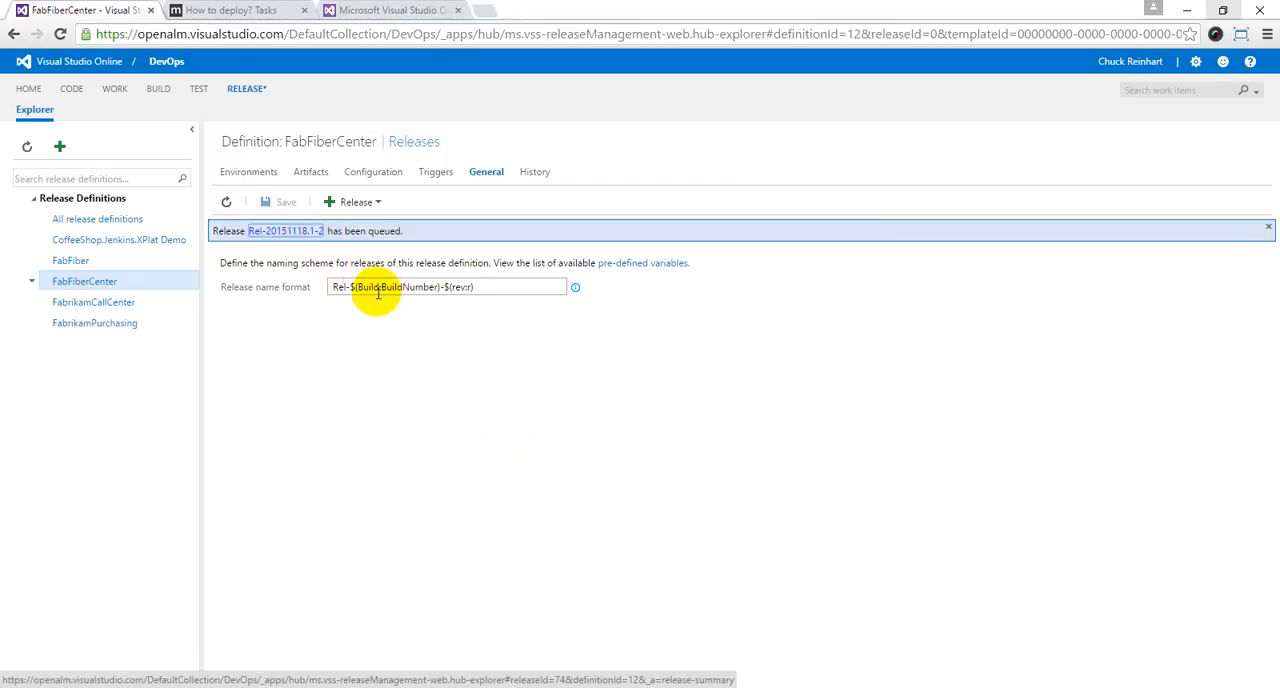
Step: Change the release name format to Rel-$(Build.DefinitionName)-$(rev:r) and save the definition
left_click_drag(439, 289, 408, 290)
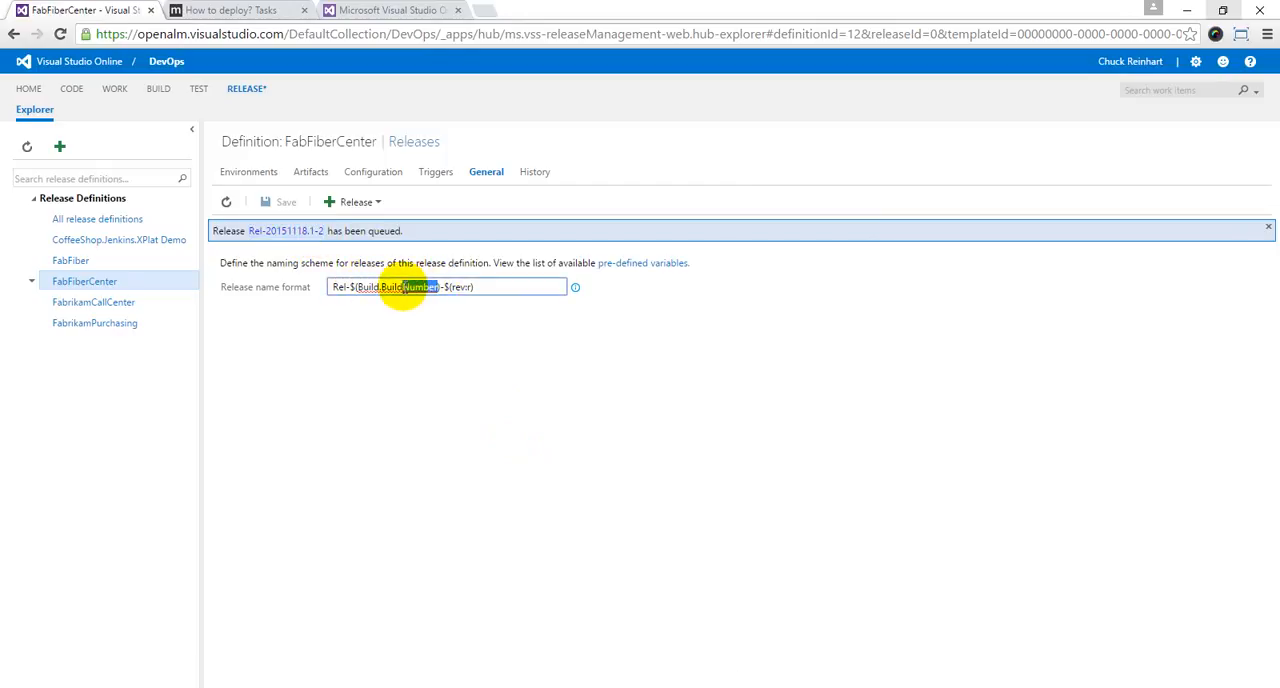
key("BackSpace")
key("BackSpace")
key("BackSpace")
key("BackSpace")
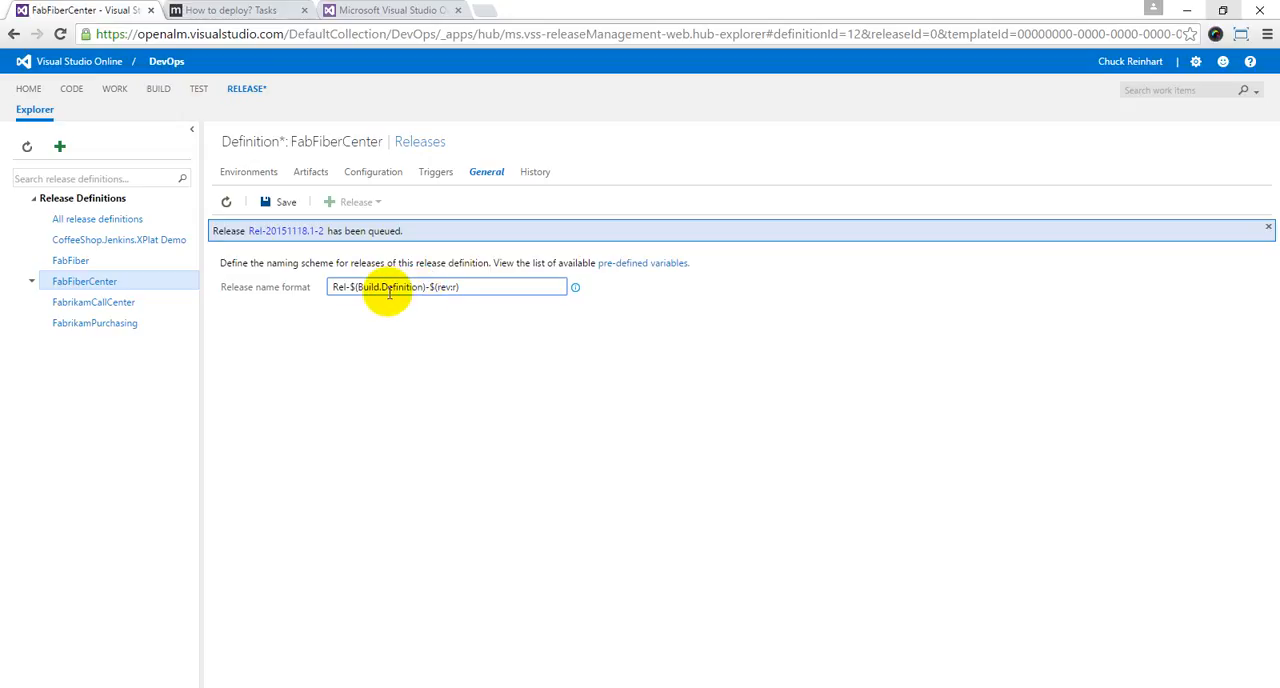
type("Name")
left_click(282, 203)
Step: Create a release from build version 20151118.1, targeting Default Environment, to test the build definition name format
left_click(352, 212)
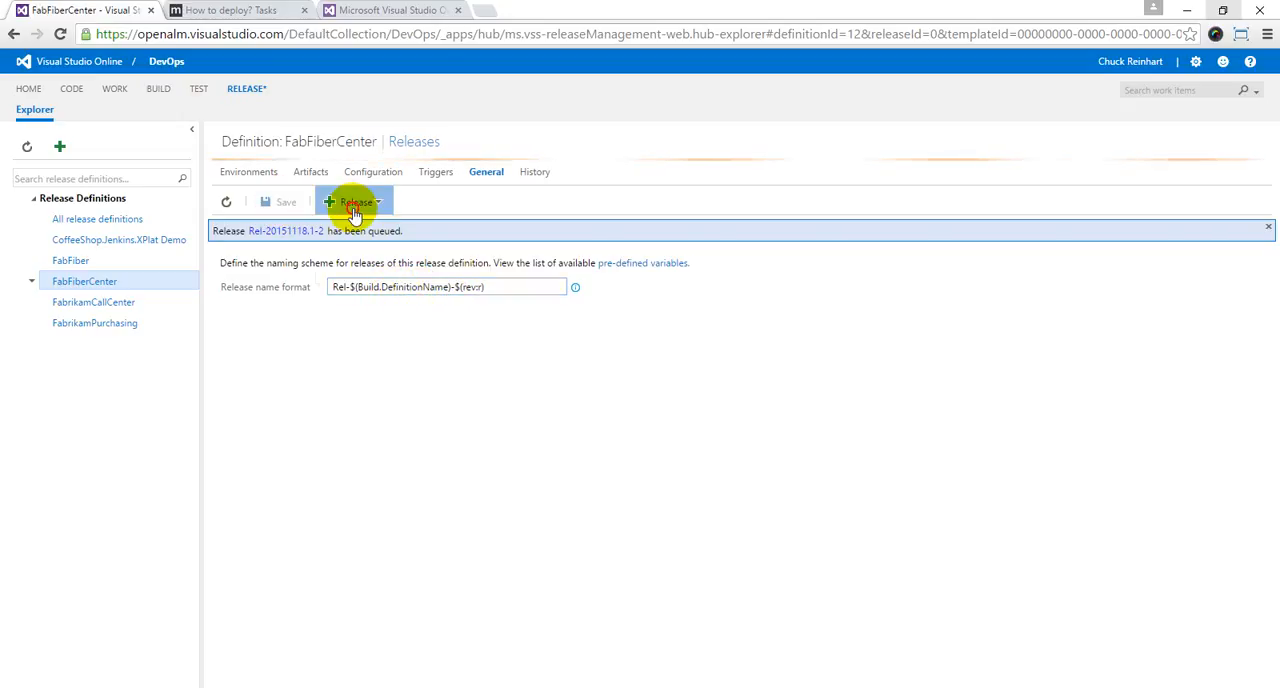
left_click(365, 236)
left_click(647, 330)
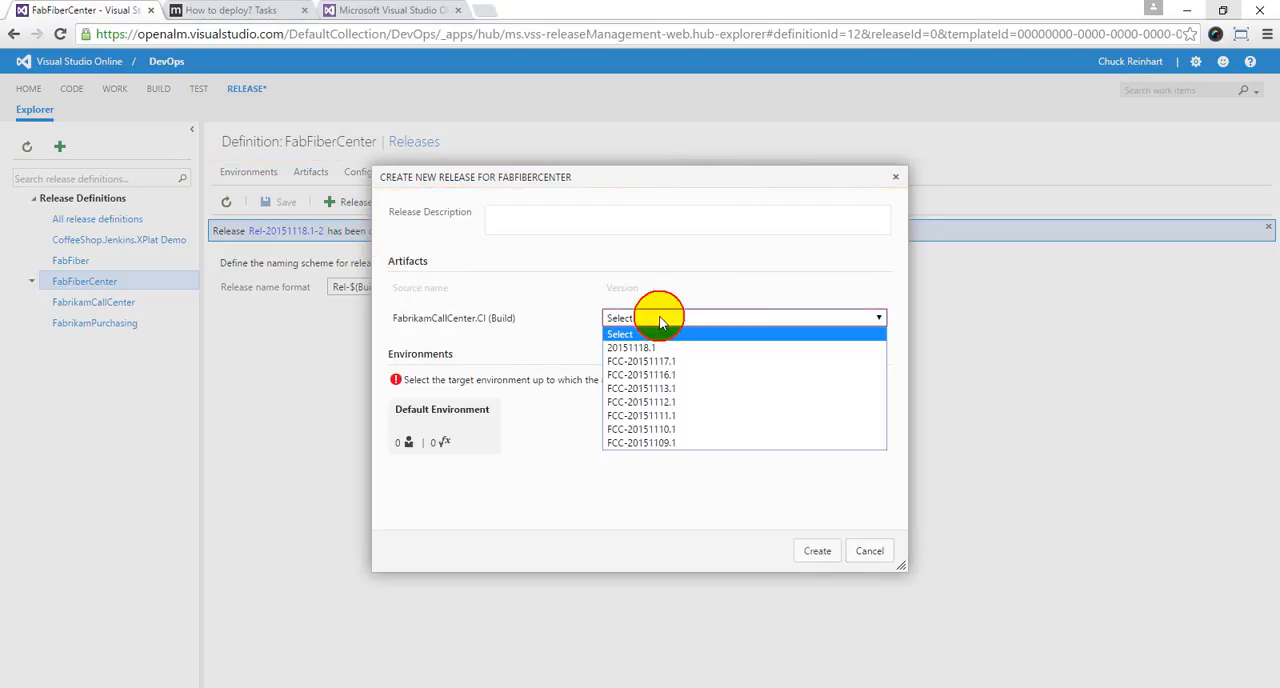
left_click(843, 342)
left_click(474, 414)
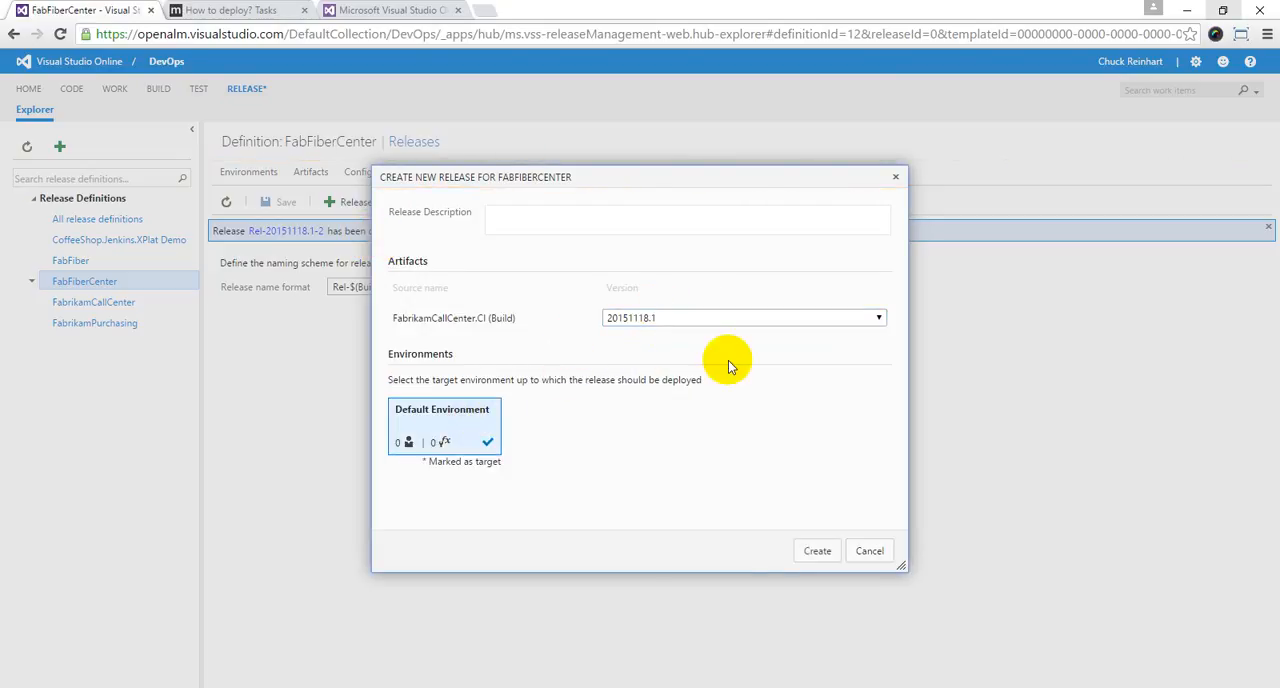
left_click(812, 551)
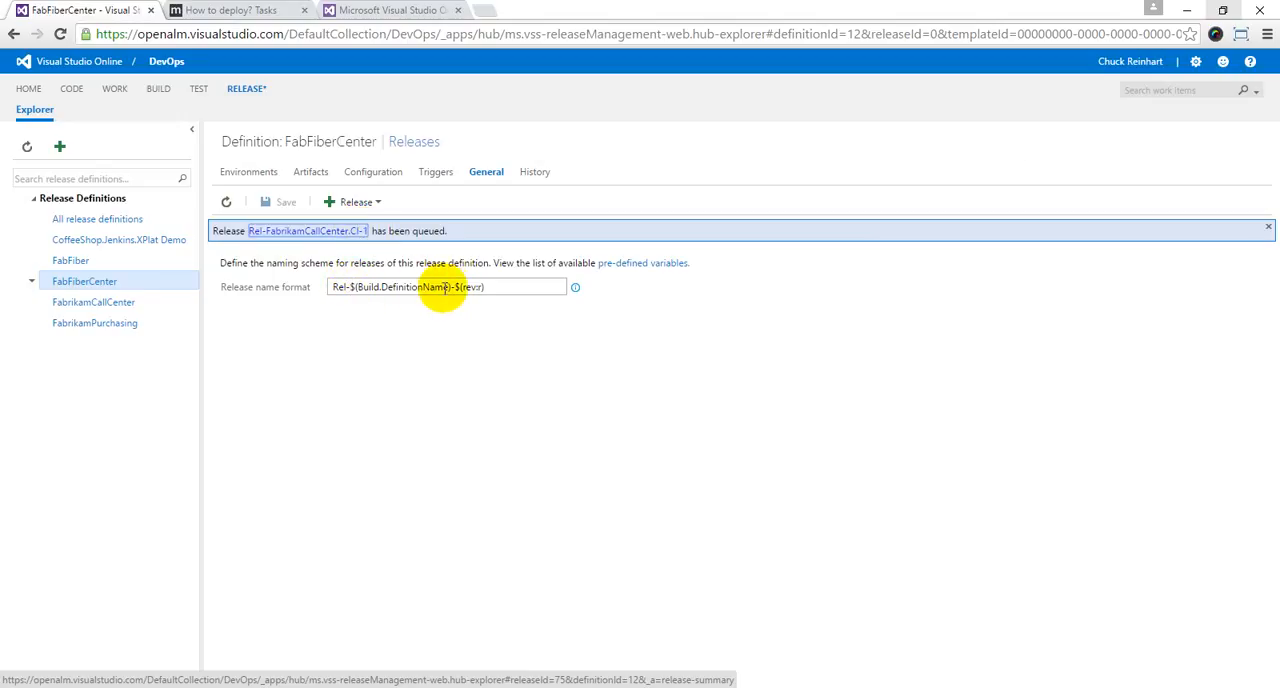
Step: Change the release name format to $(Release.DefinitionName)-$(rev:r), dropping the "Rel-" prefix, and save the definition
double_click(365, 287)
type("Release")
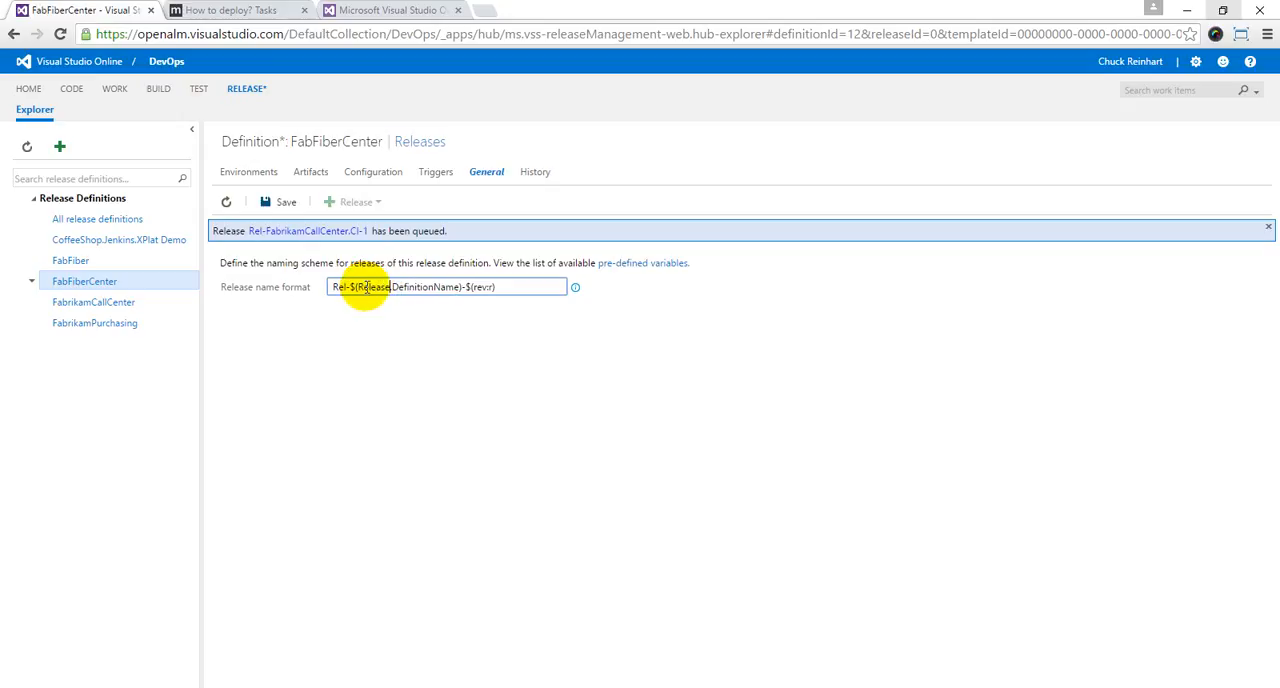
left_click(349, 287)
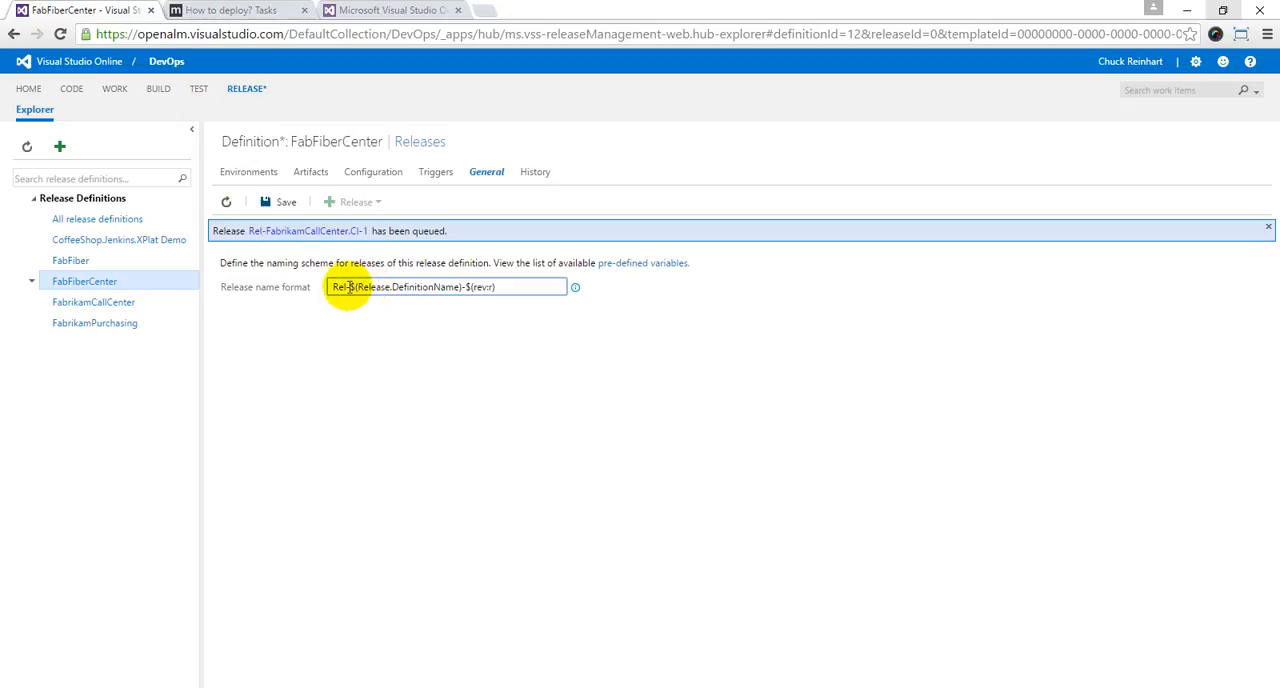
left_click_drag(349, 287, 305, 289)
key("BackSpace")
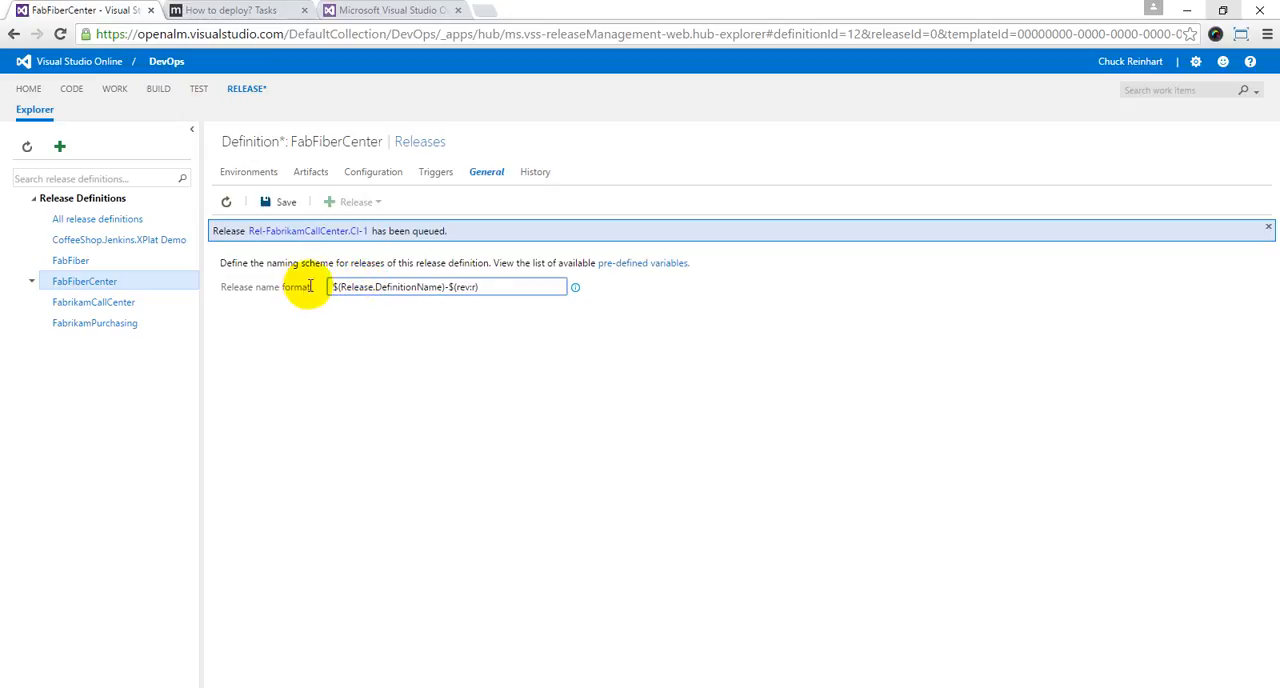
left_click(281, 202)
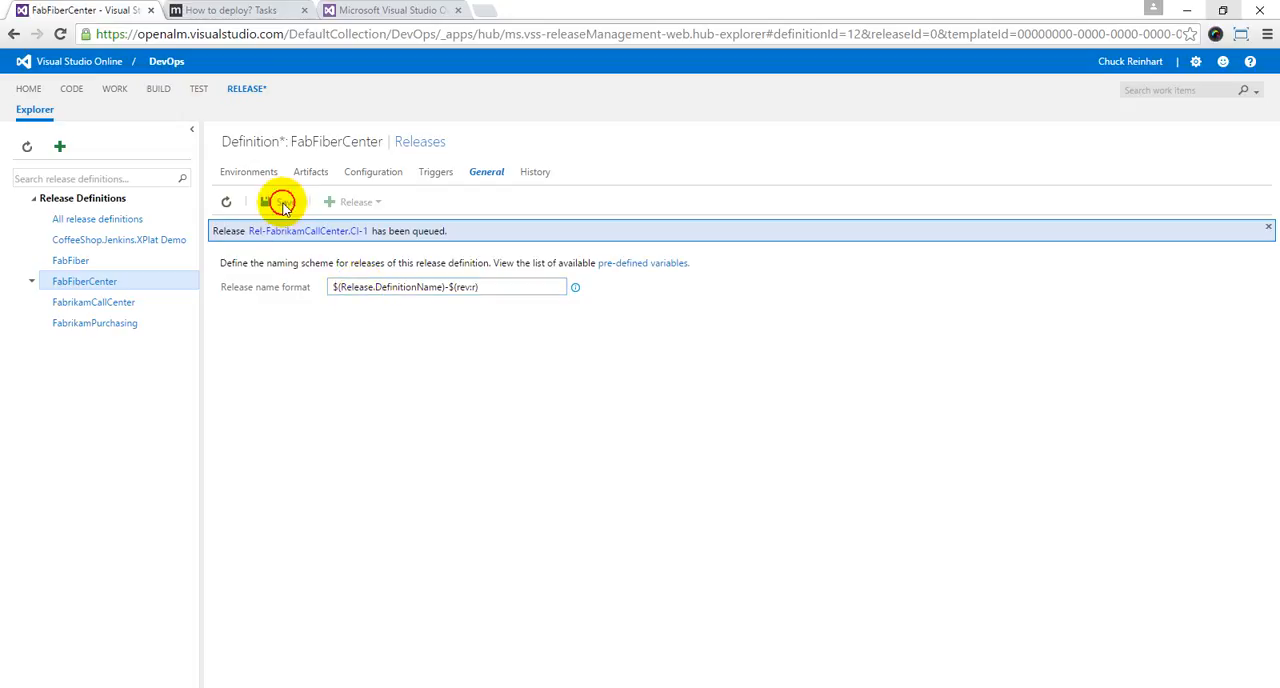
Step: Create a release from build version 20151118.1, targeting Default Environment, to test the release definition name format
left_click(352, 204)
left_click(372, 237)
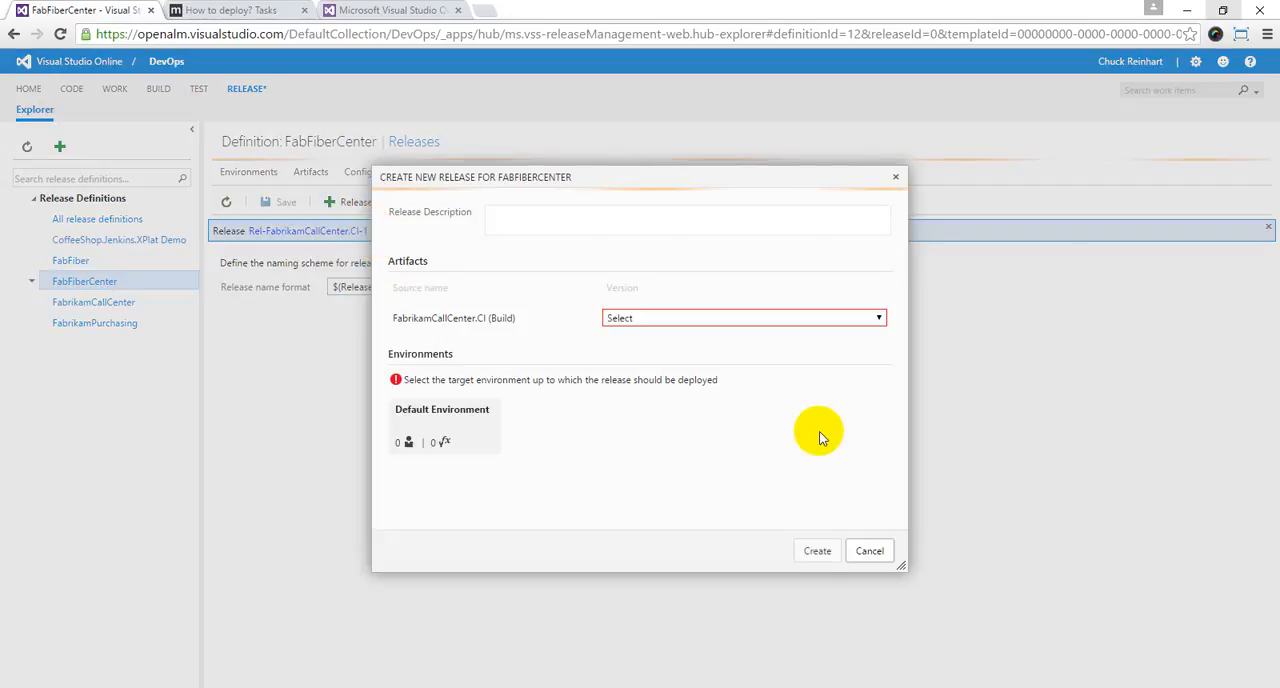
left_click(794, 316)
left_click(785, 352)
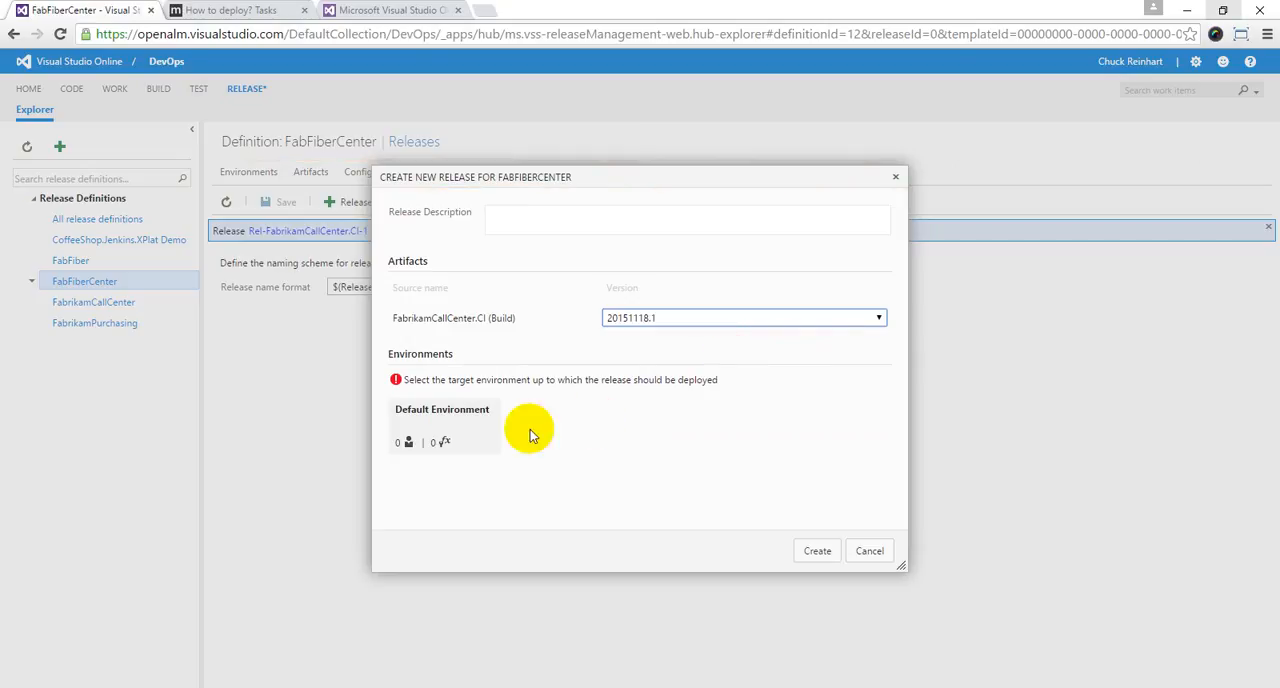
left_click(445, 425)
left_click(818, 553)
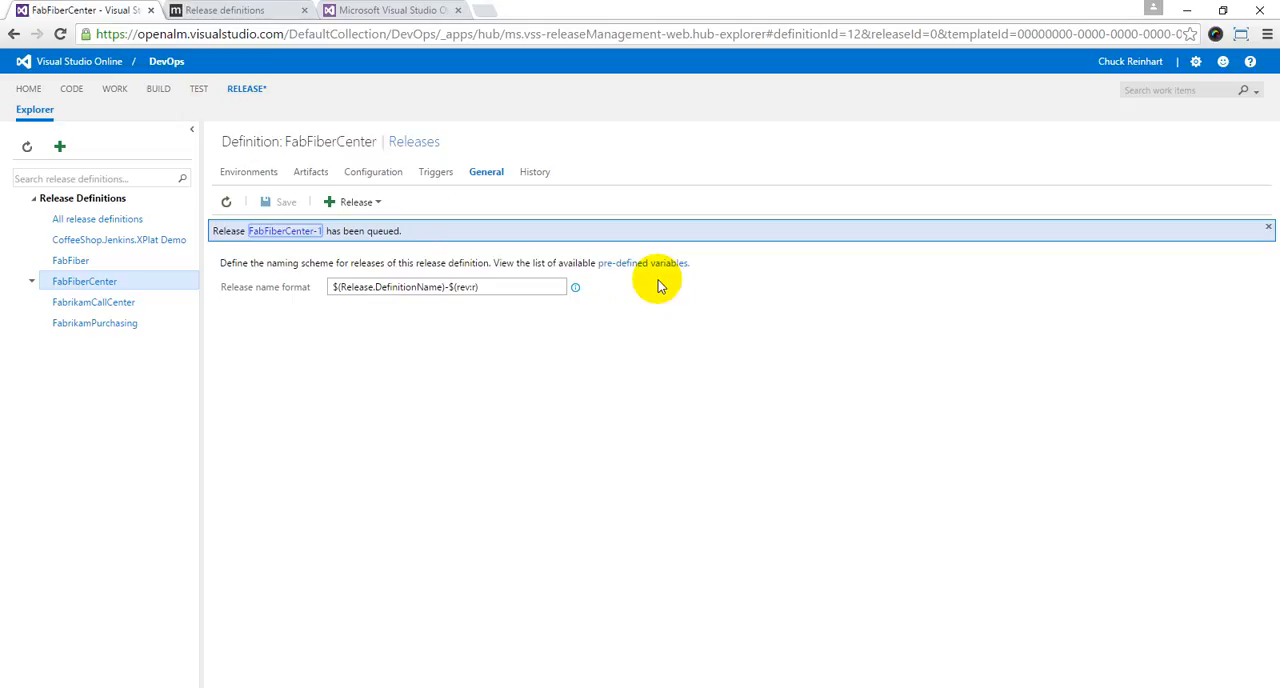
Step: Check the documented release name variables, then set the release name format to $(Release.DefinitionName)-$(Date:yyyy-MM-dd) and save the definition
left_click(230, 10)
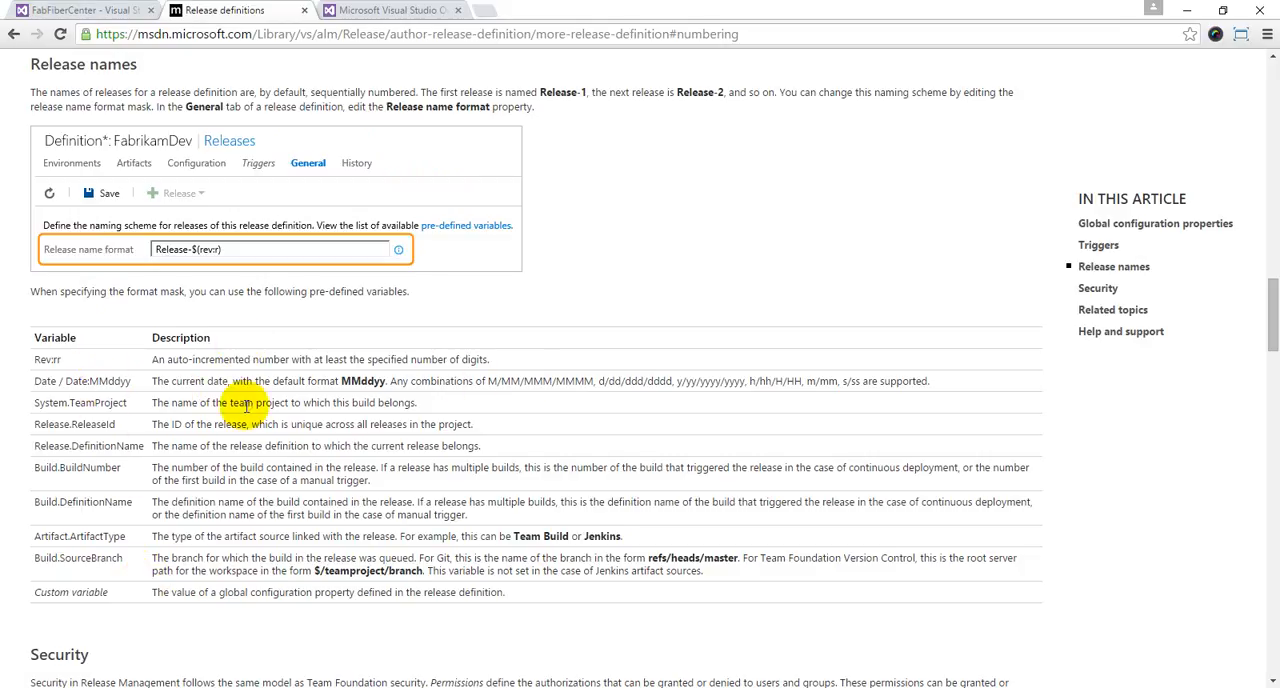
left_click(85, 10)
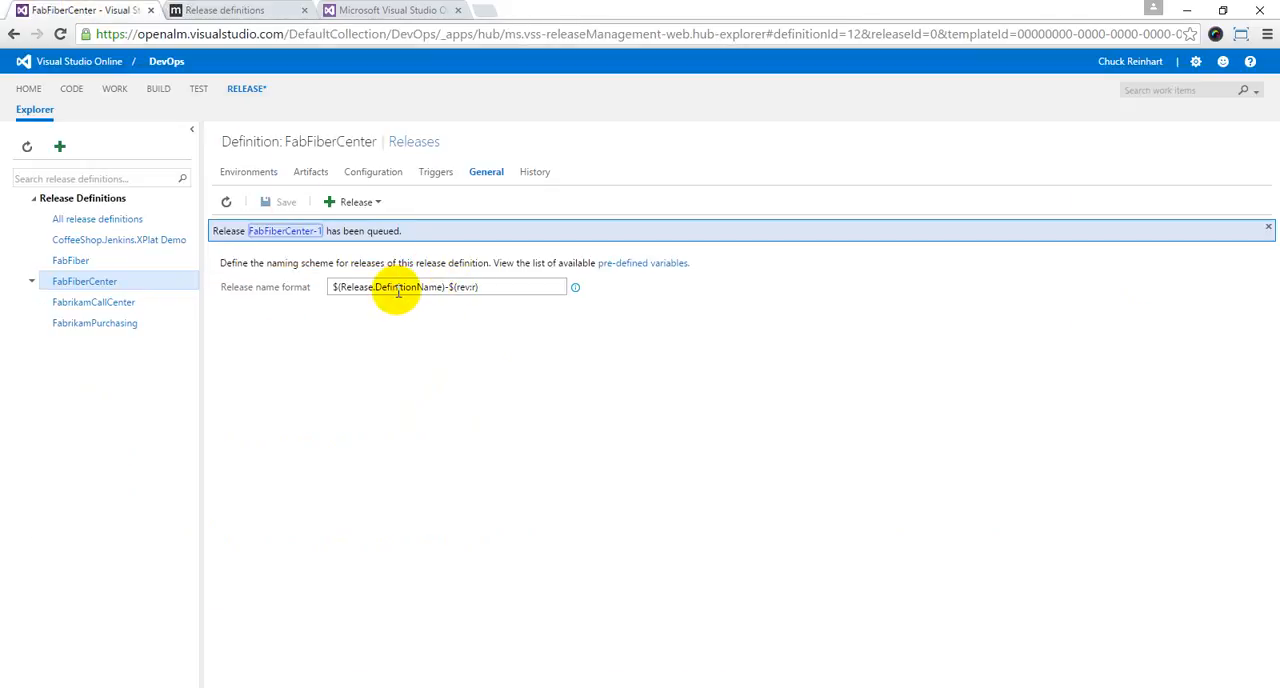
double_click(462, 287)
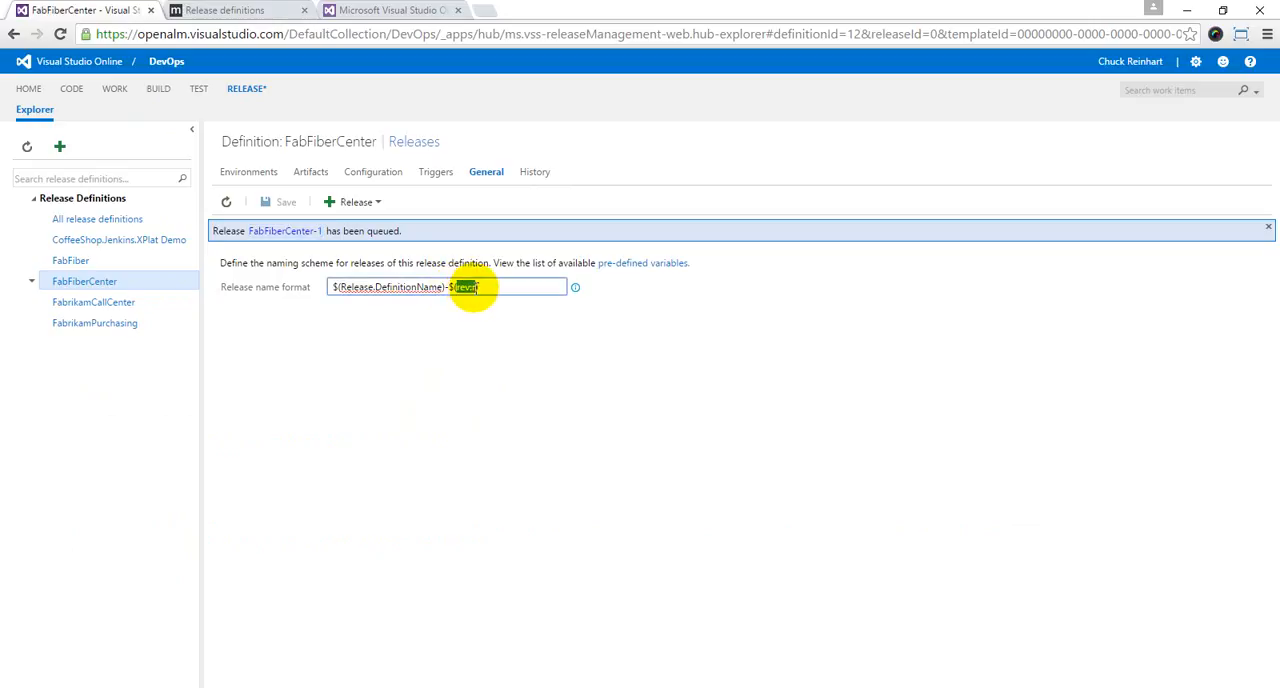
type("Dat")
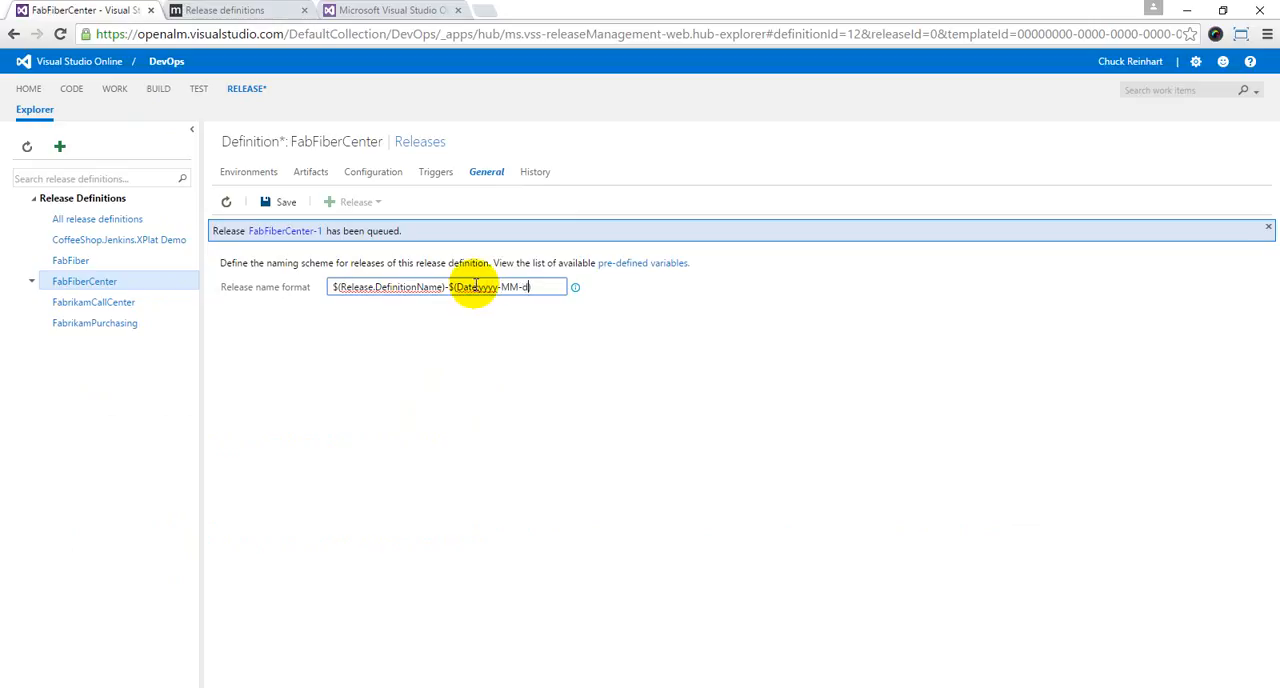
left_click(284, 202)
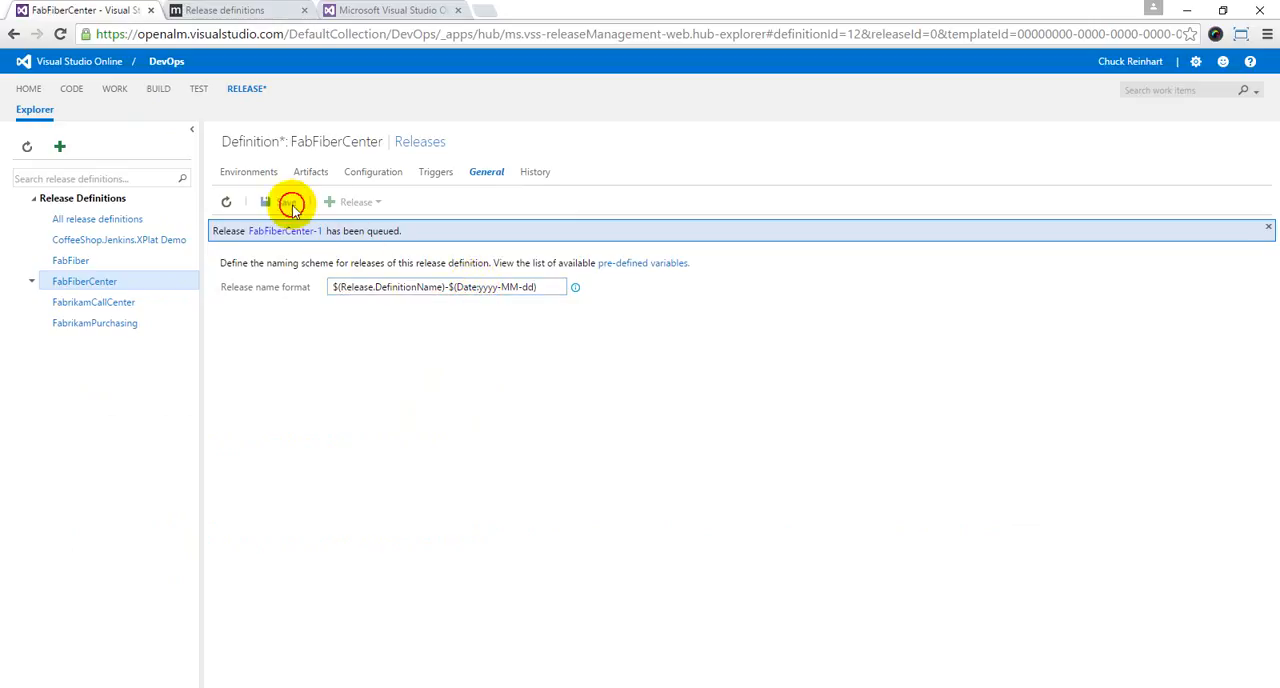
Step: Create a release from build version 20151118.1, targeting Default Environment, to test the date-based name format
left_click(365, 206)
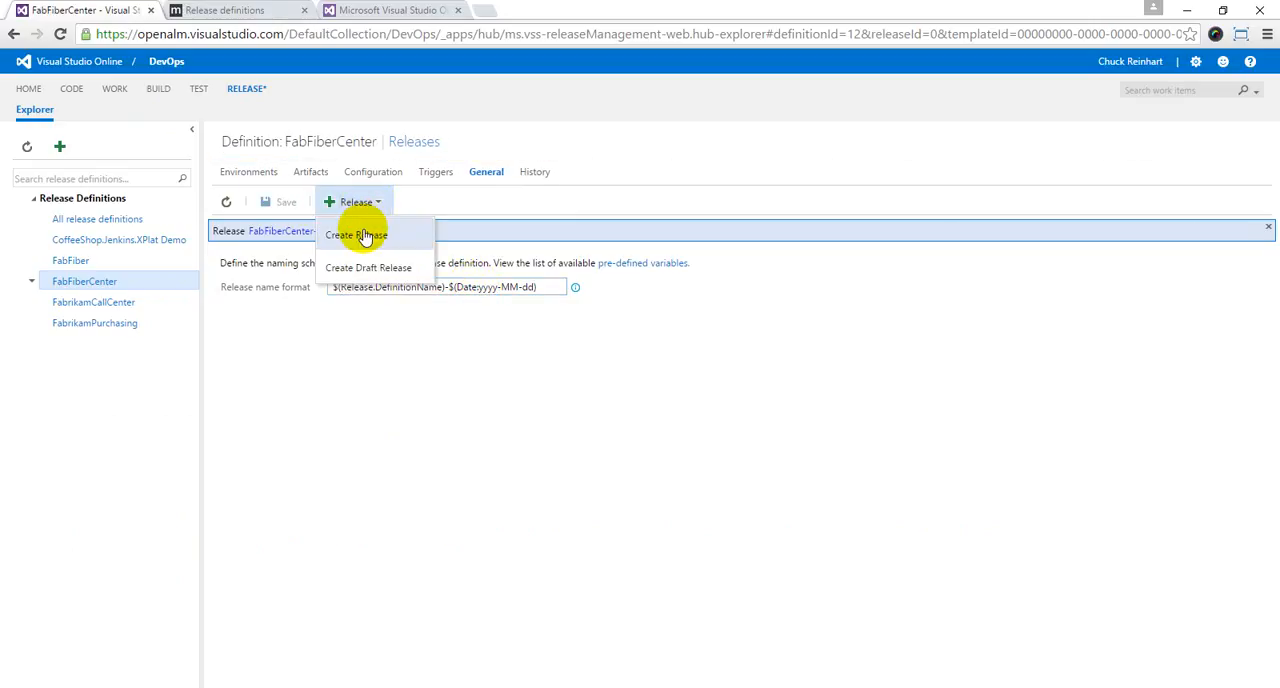
left_click(357, 227)
left_click(686, 318)
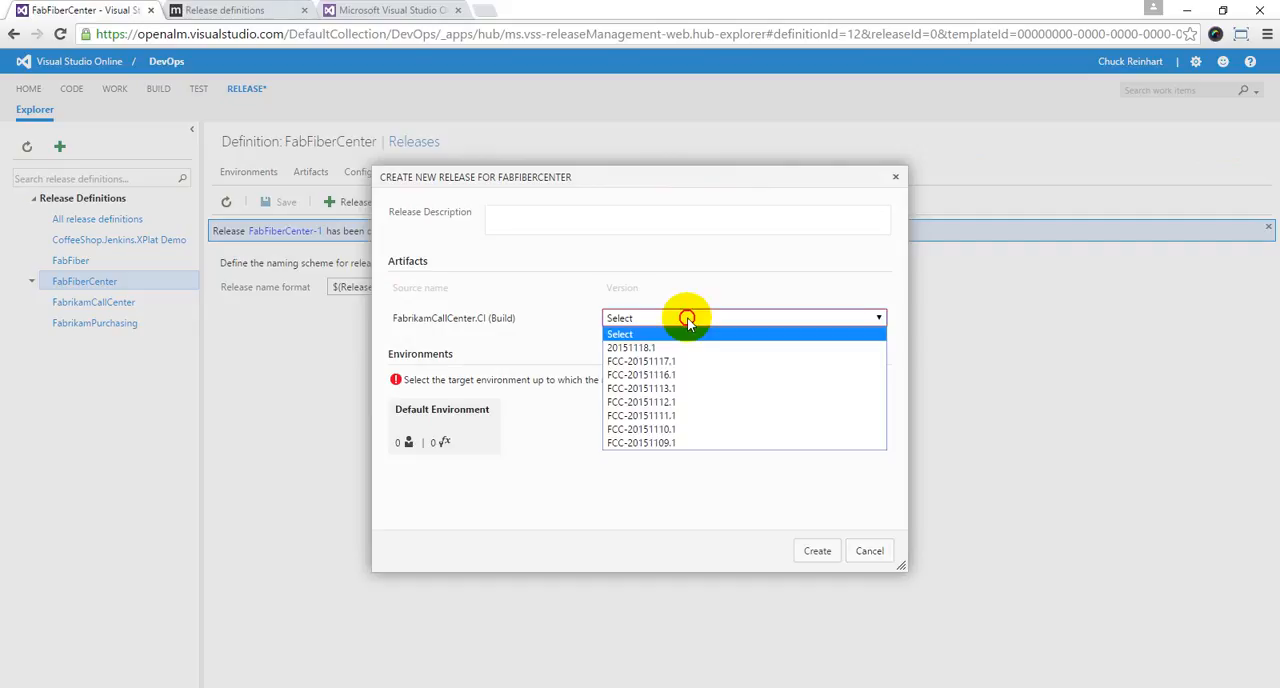
left_click(682, 343)
left_click(490, 441)
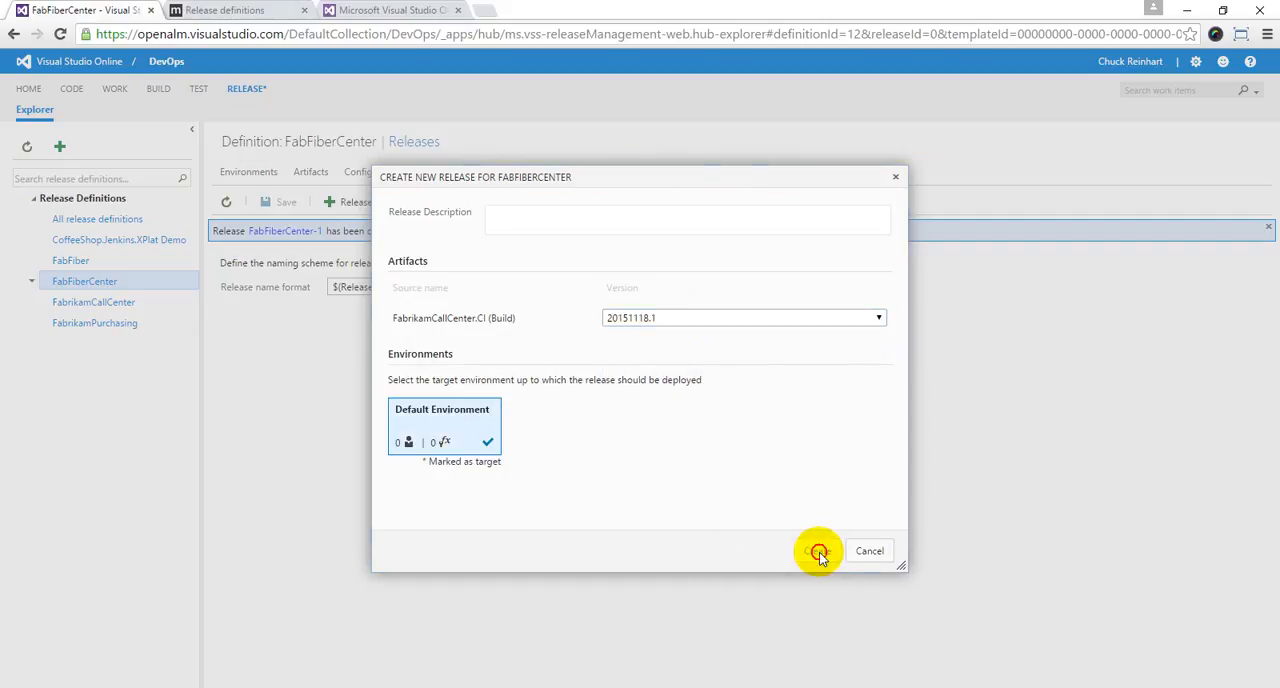
left_click(817, 551)
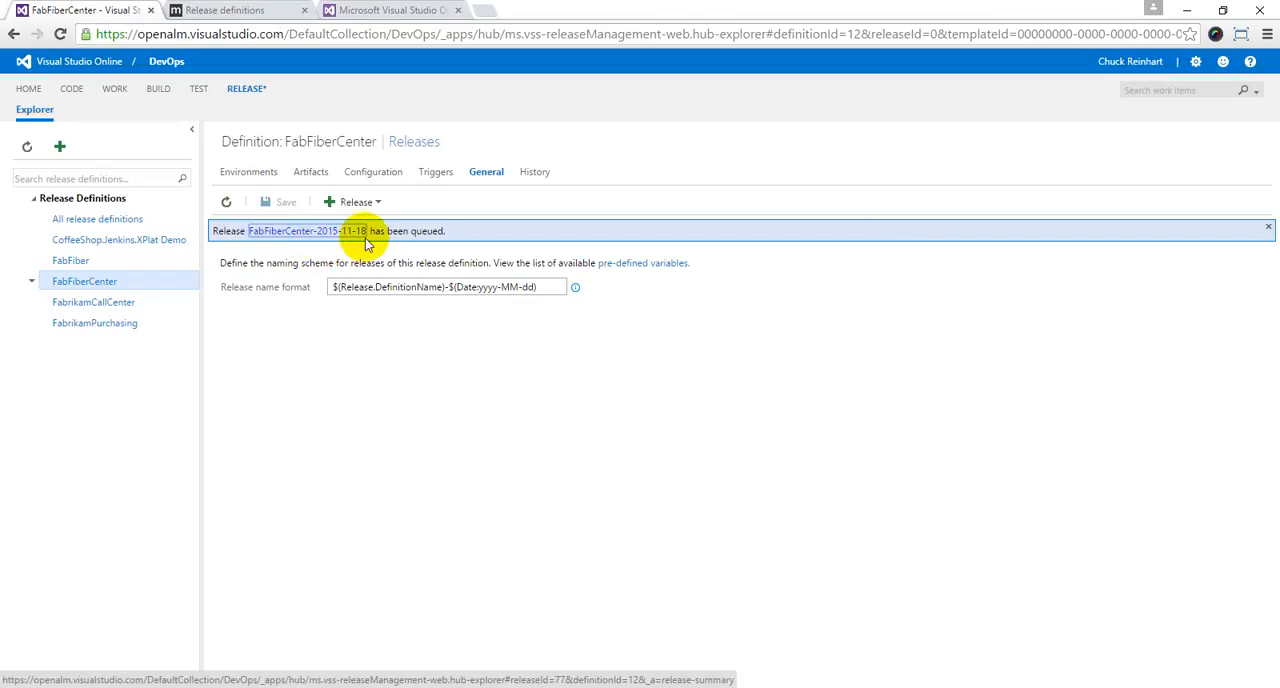
Step: Change the release name format to $(Release.DefinitionName)-$(Date:yyyy-MMM-dd)-$(Rev:r) and save the definition
left_click(537, 288)
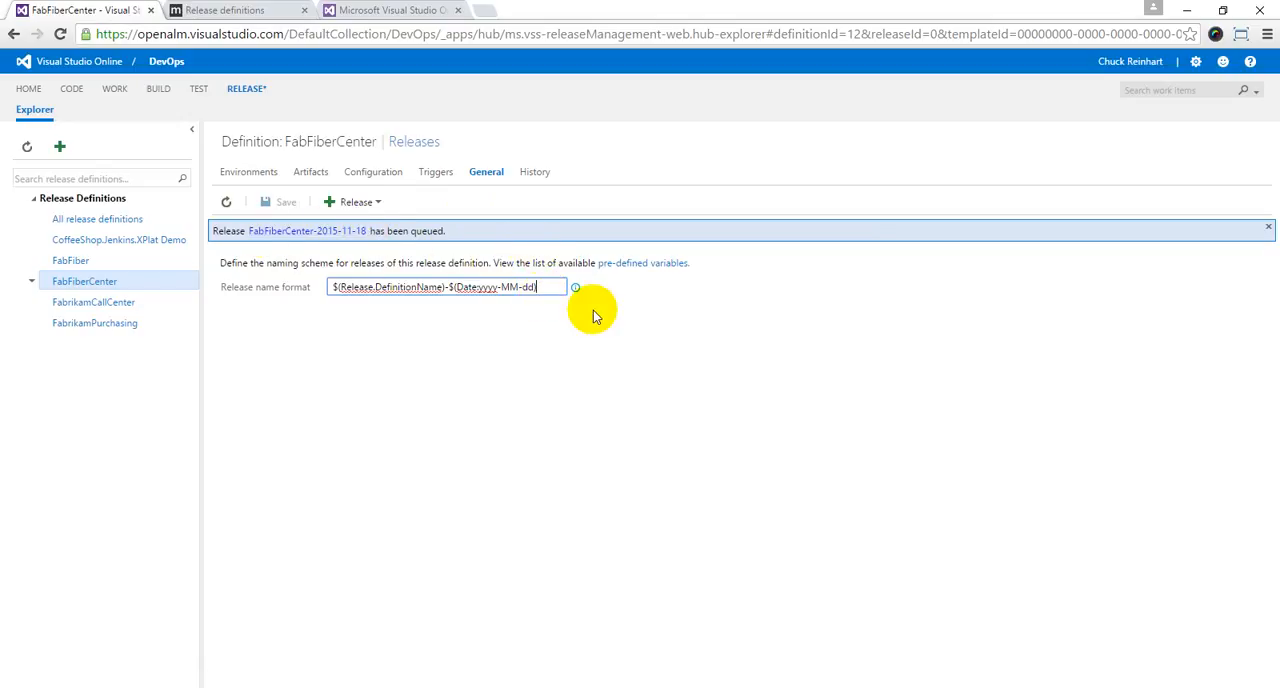
type("-$(")
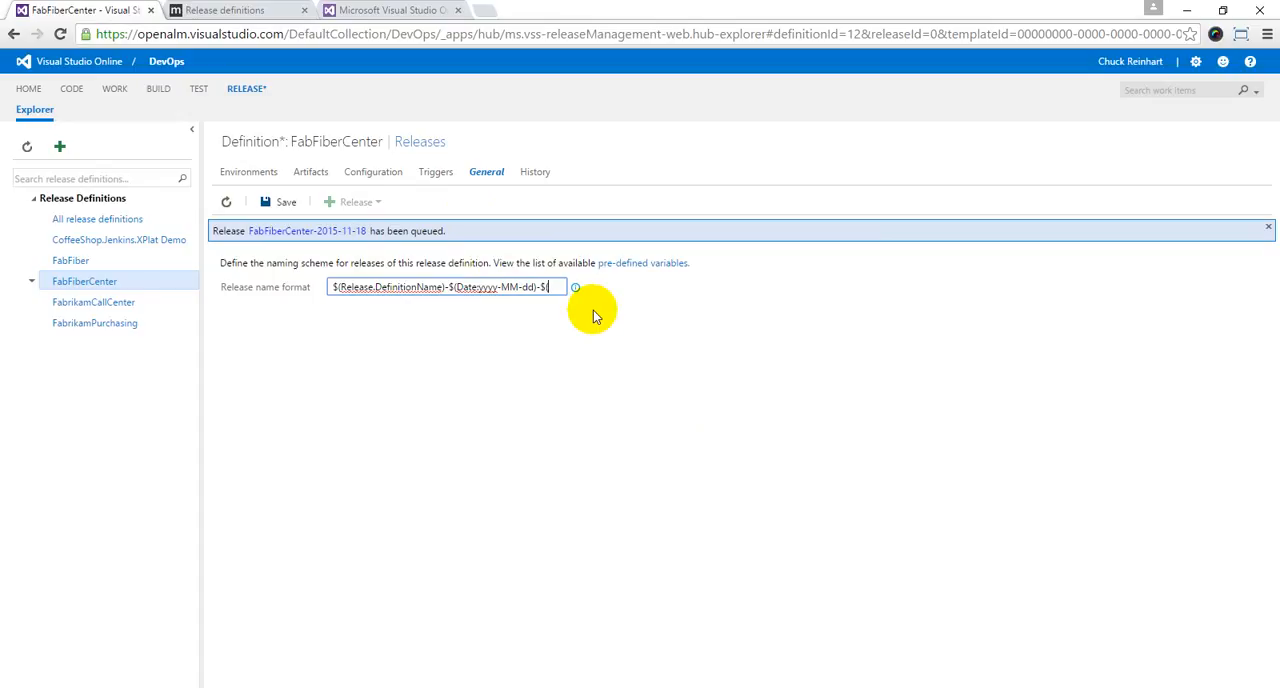
type("Rev:")
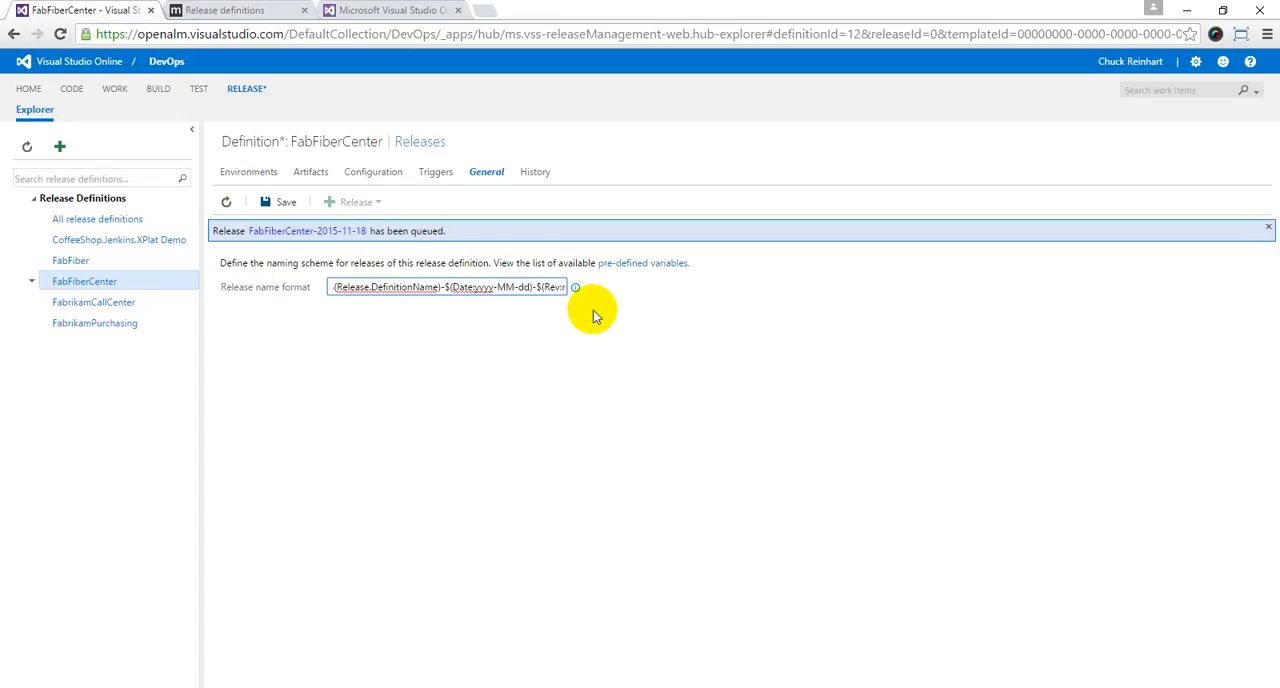
type("r")
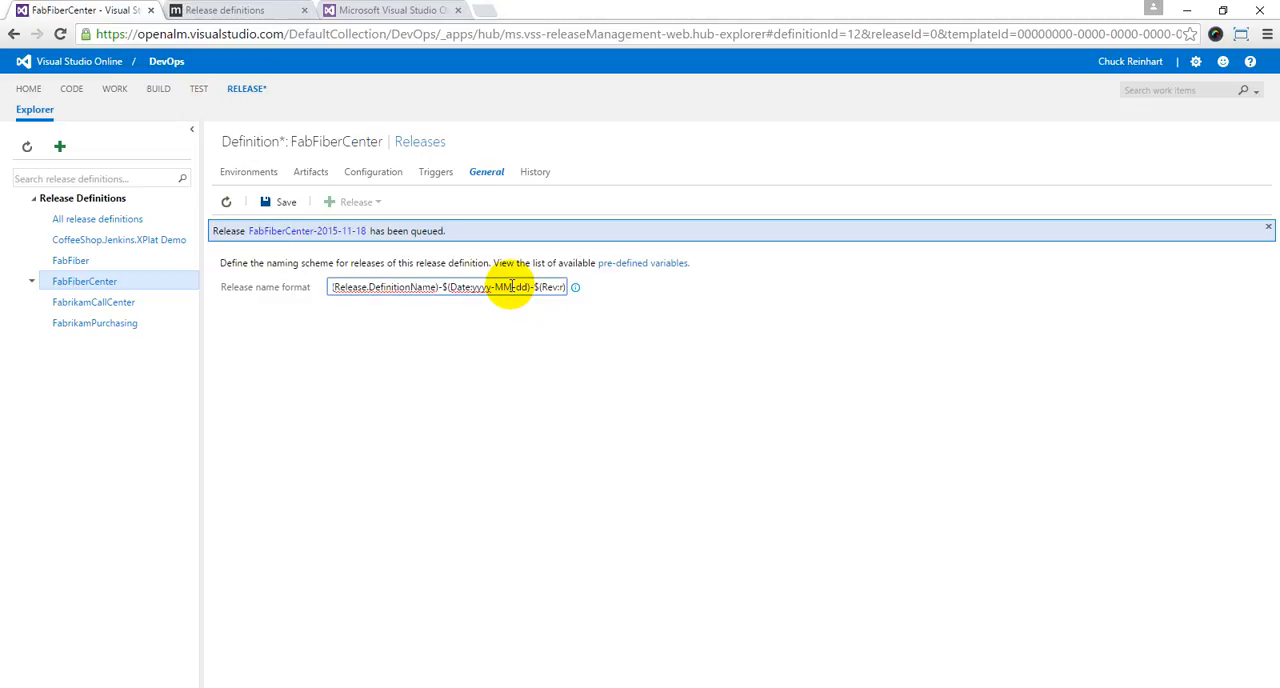
left_click(279, 202)
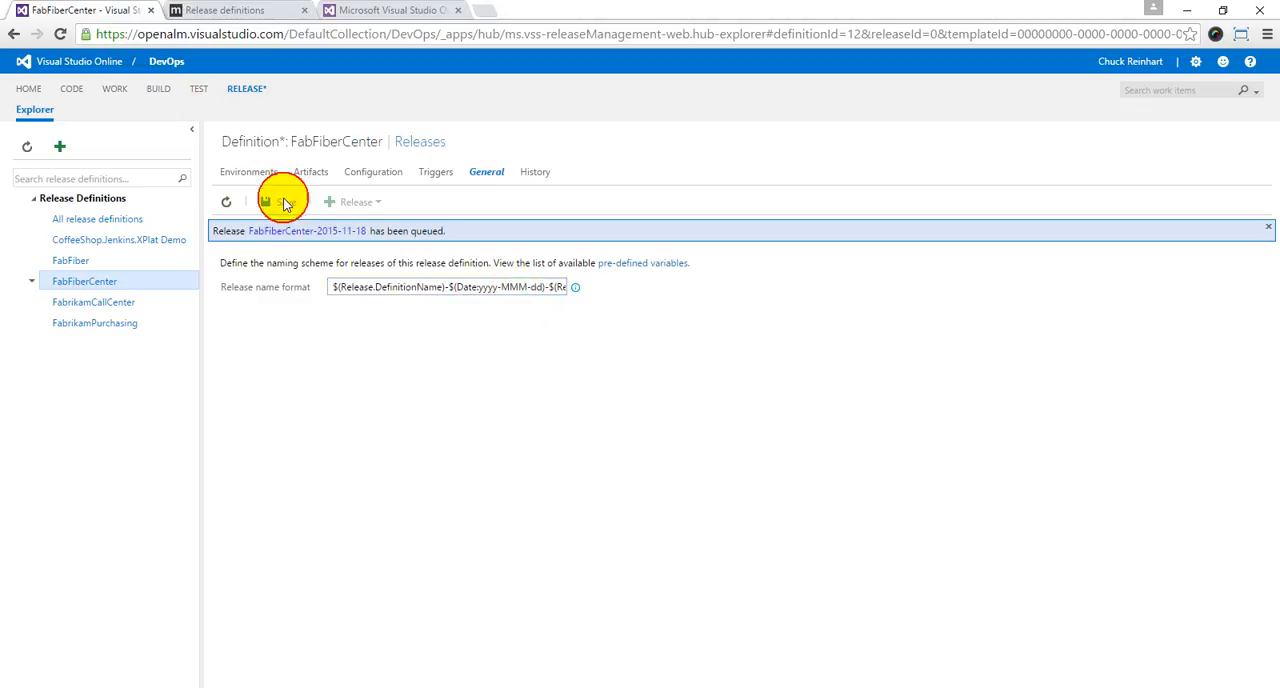
Step: Create a release from build version 20151118.1, targeting Default Environment, to test the name format with abbreviated month and revision number
left_click(370, 205)
left_click(360, 240)
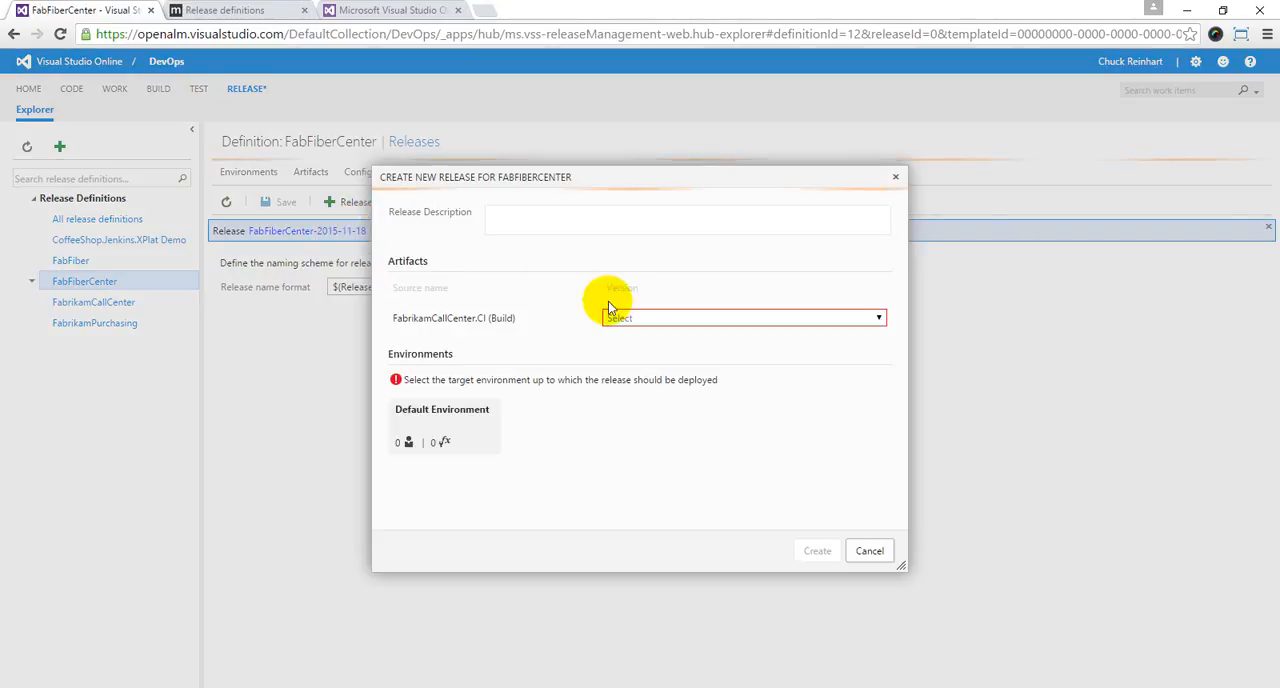
left_click(654, 322)
left_click(648, 345)
left_click(445, 425)
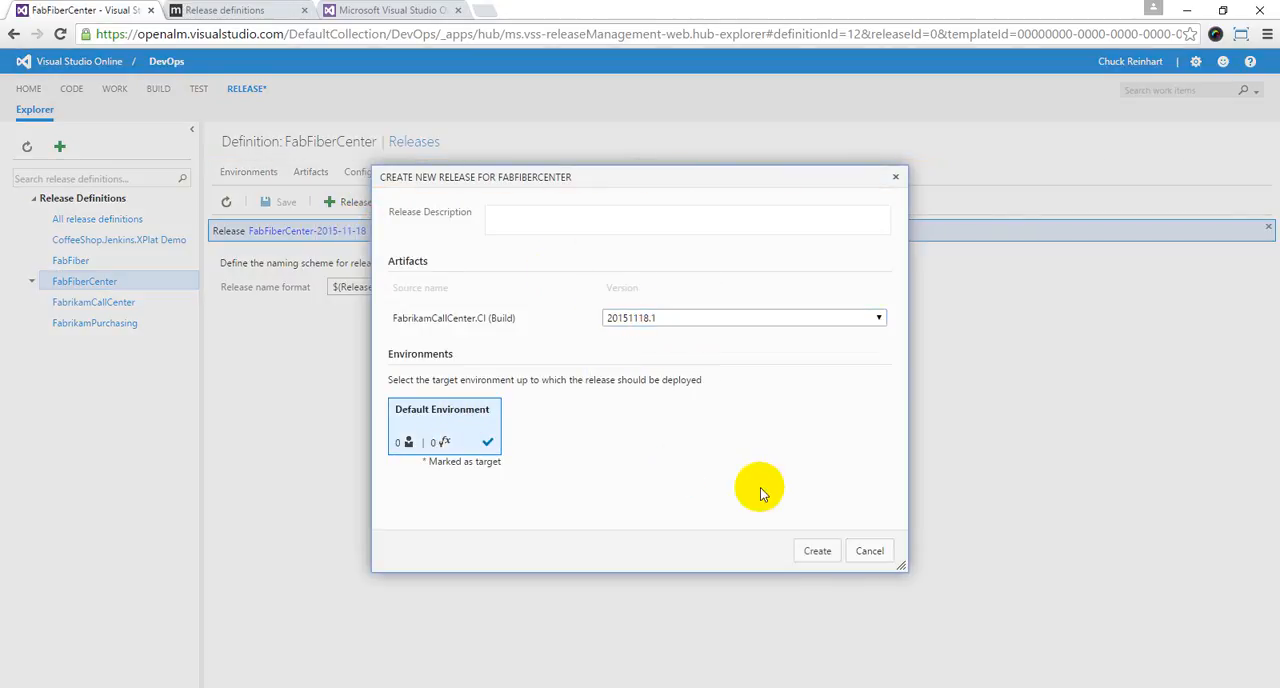
left_click(818, 550)
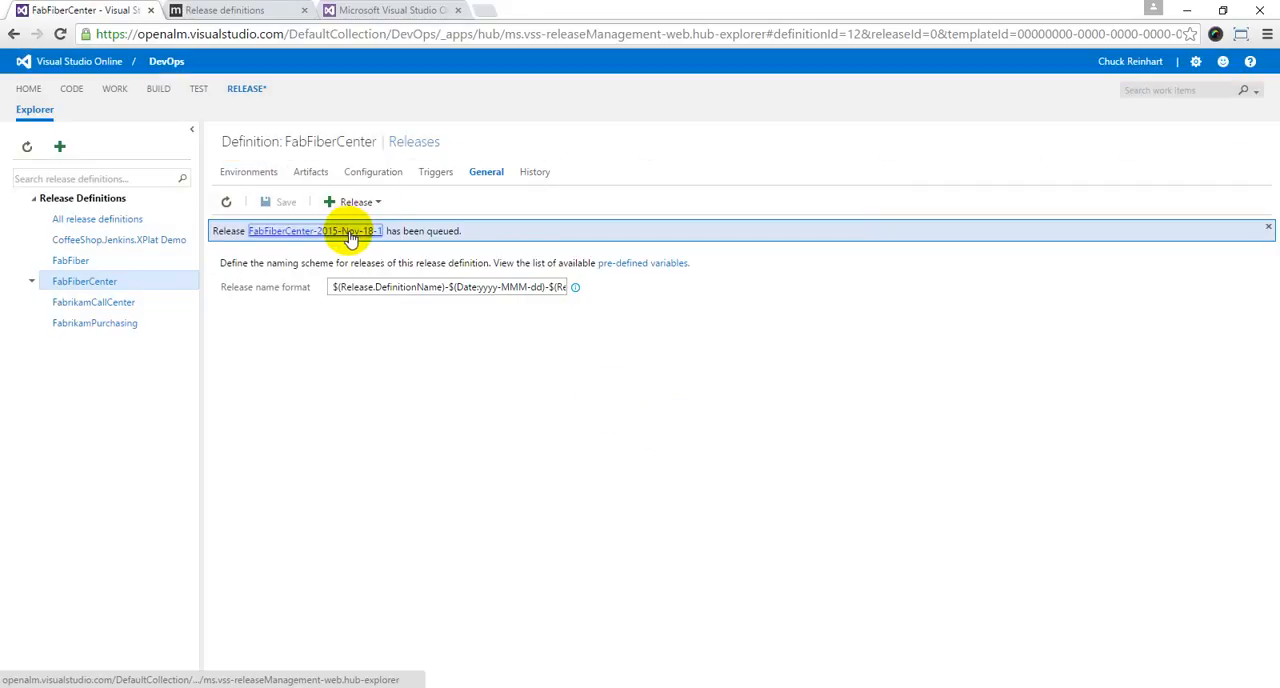
Step: Change the date part of the release name format to $(Date:yyyy-MMM-ddd) and save the definition
left_click(543, 287)
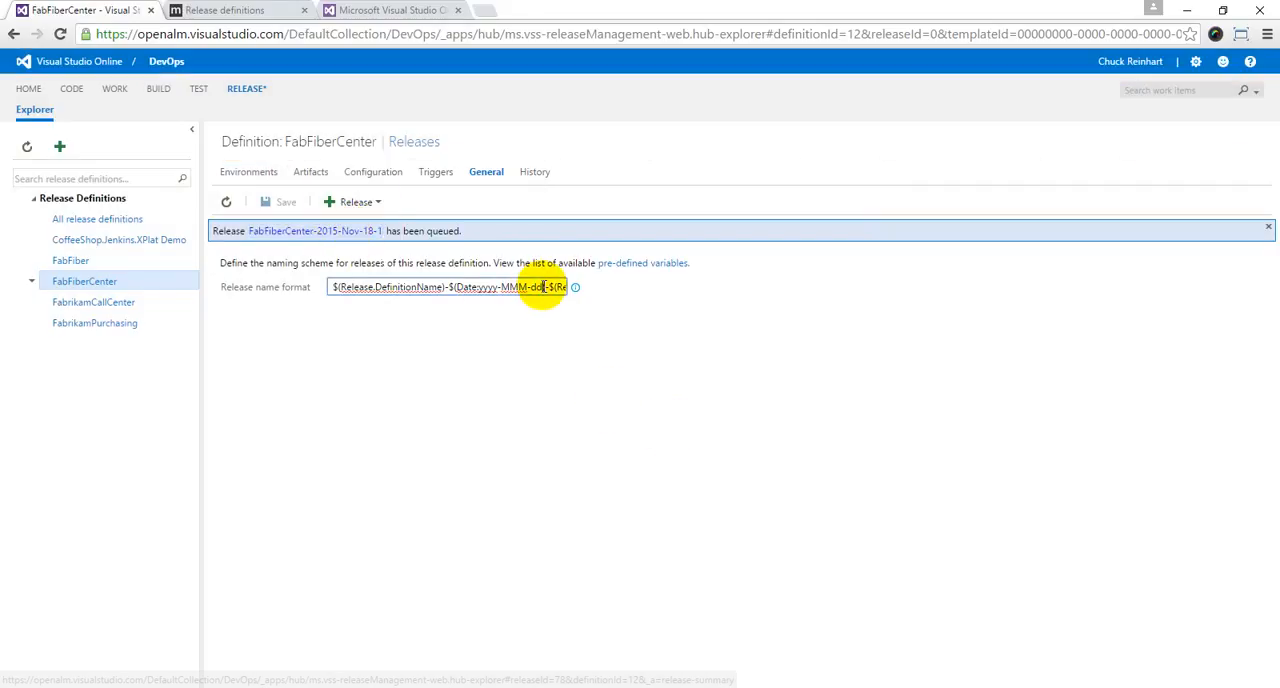
type("d")
left_click(275, 198)
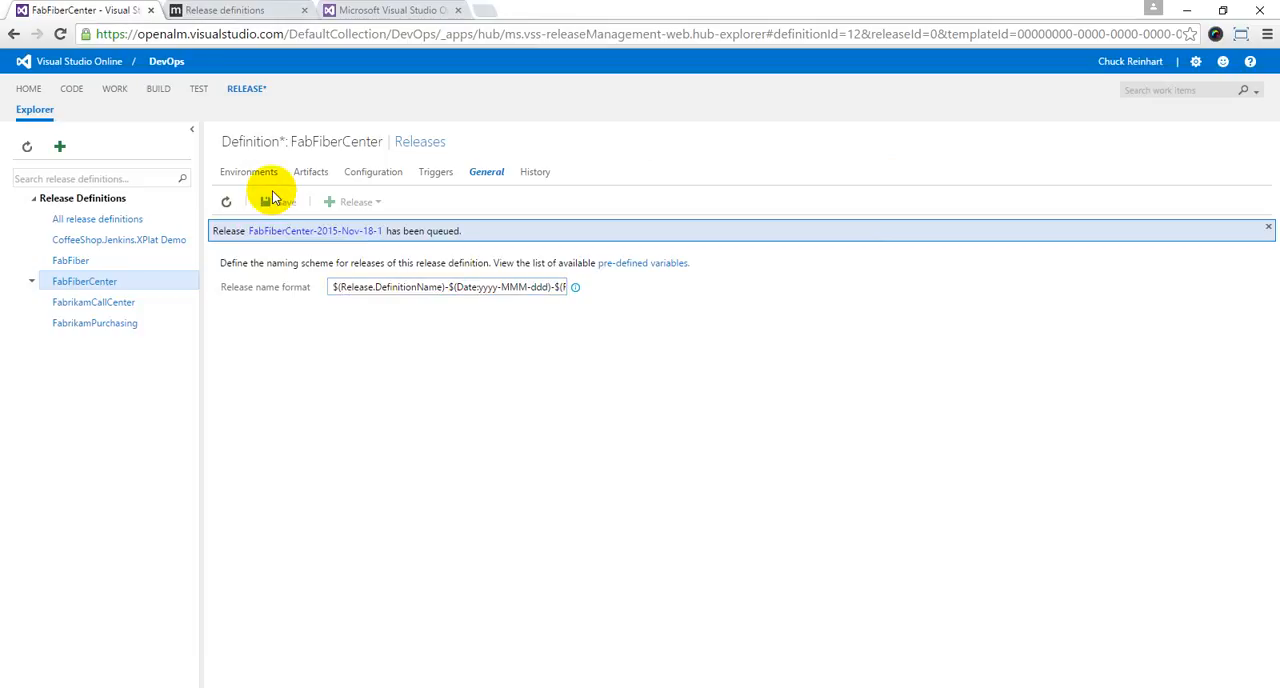
Step: Create a release from build version 20151118.1, targeting Default Environment, to test the weekday name format, and review the documented release name variables
left_click(360, 201)
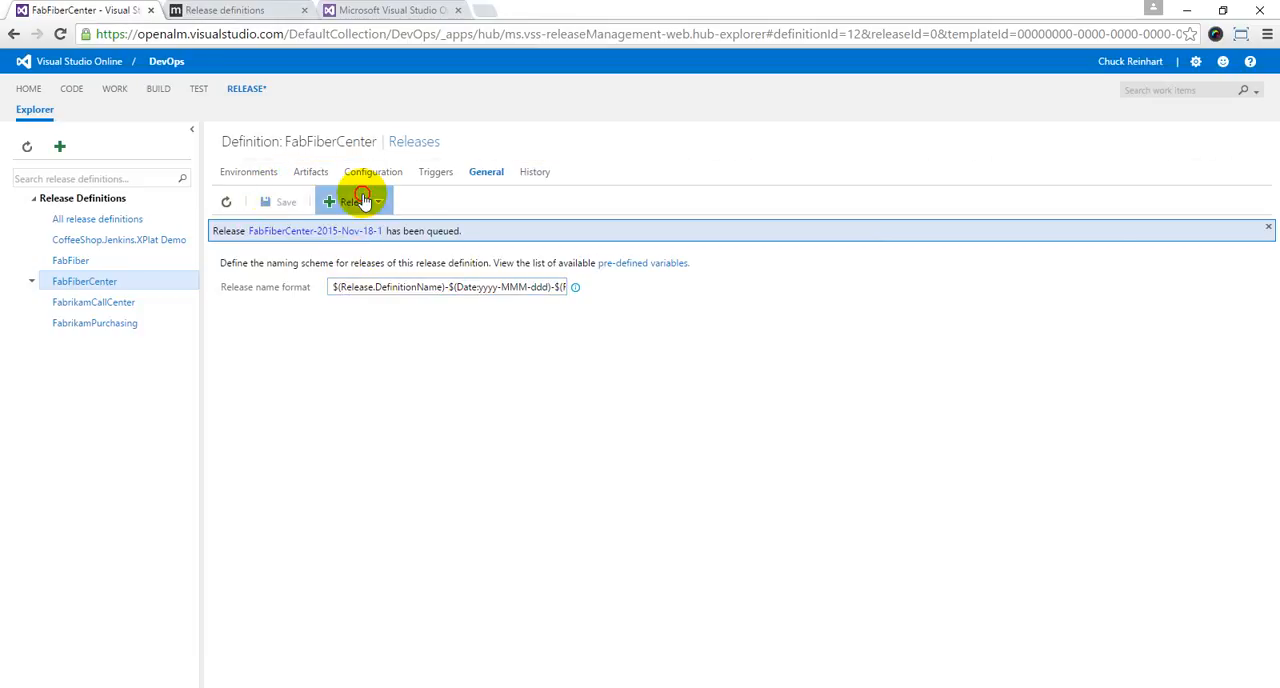
left_click(365, 238)
left_click(682, 318)
left_click(650, 347)
left_click(455, 420)
left_click(820, 550)
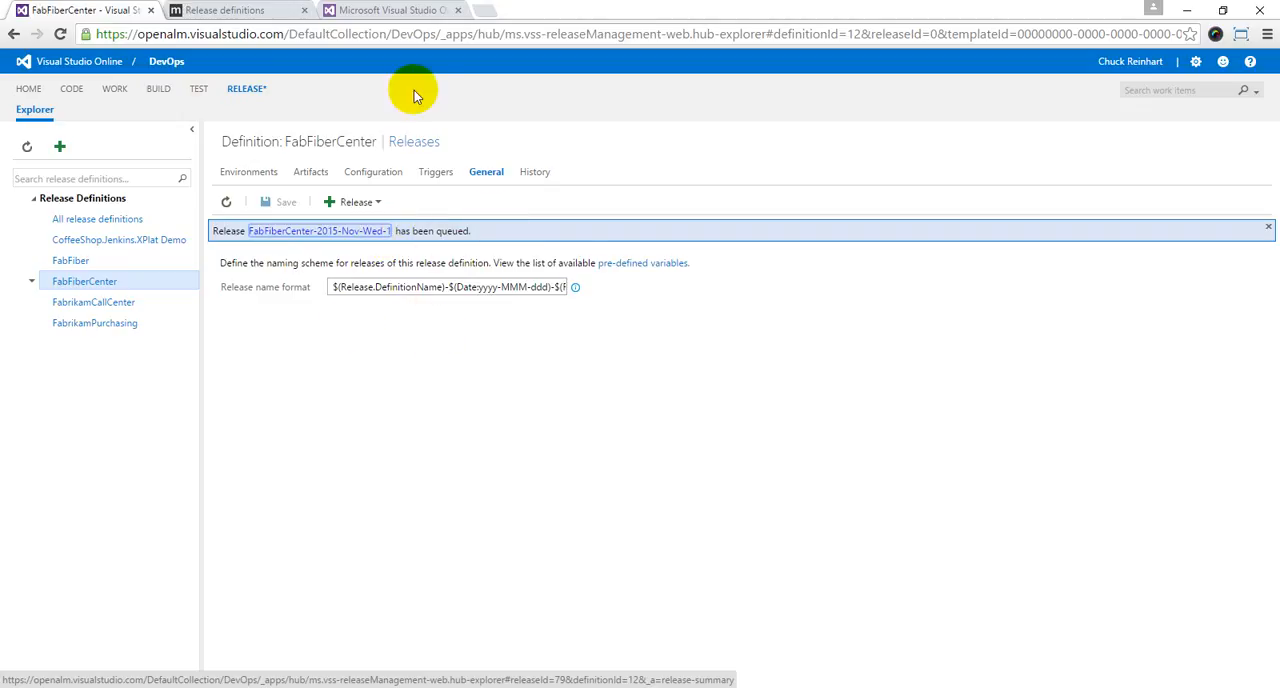
left_click(243, 10)
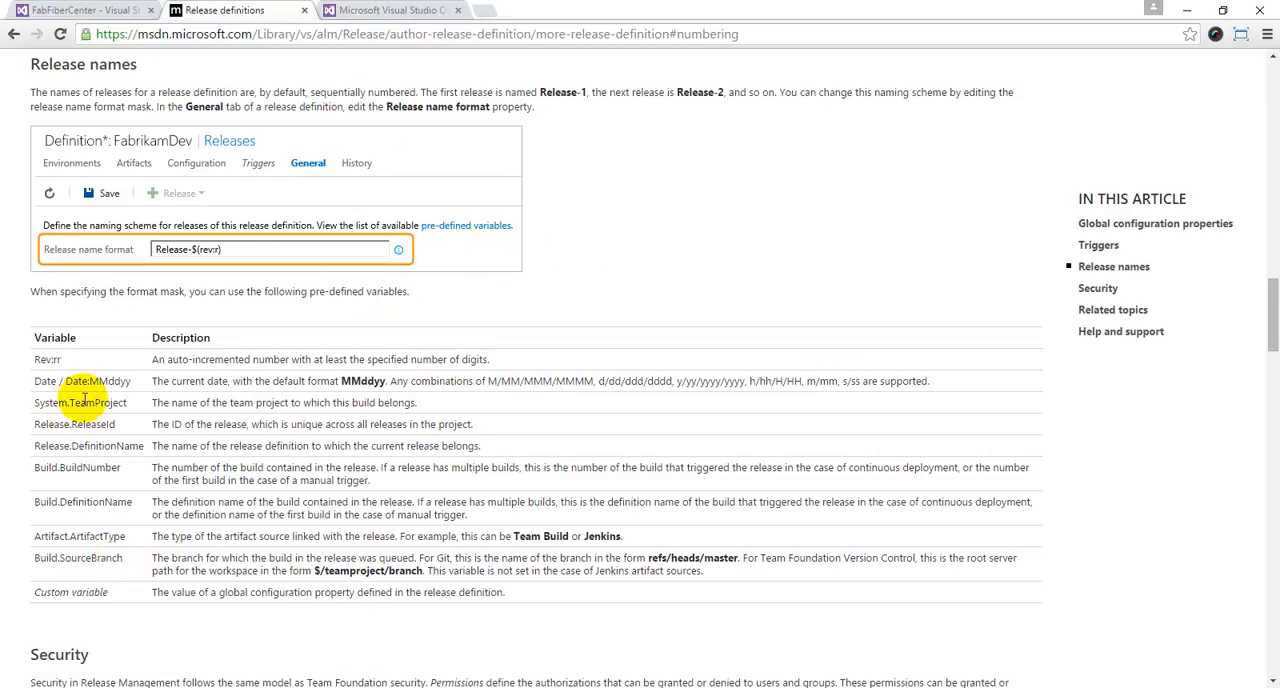
left_click(86, 11)
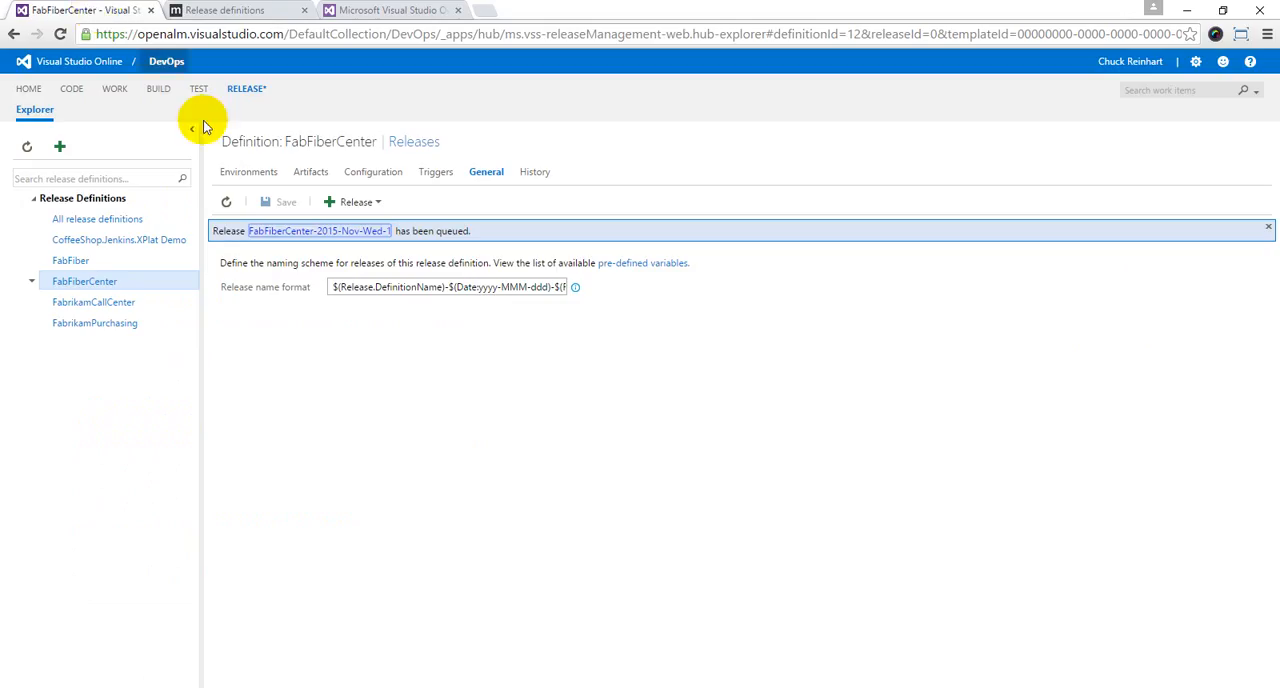